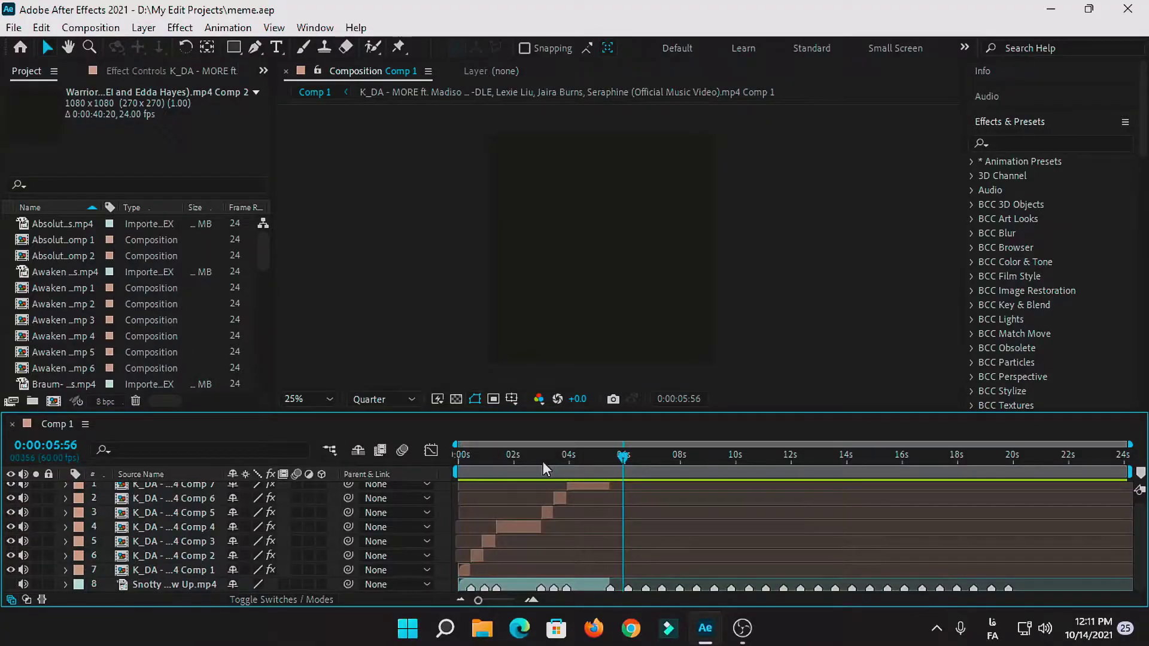
# Step: Preview the opening shots of the existing edit in Comp 1 and return to its start
pyautogui.click(490, 461)
pyautogui.moveTo(489, 464); pyautogui.dragTo(425, 461)
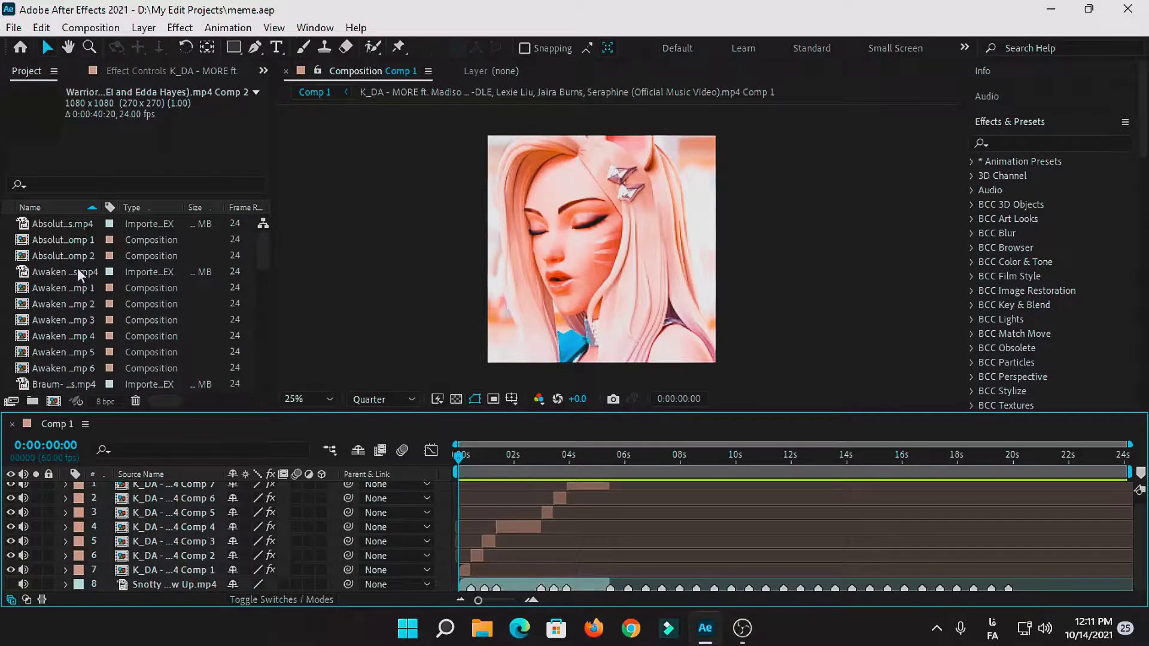
pyautogui.moveTo(484, 451); pyautogui.dragTo(493, 464)
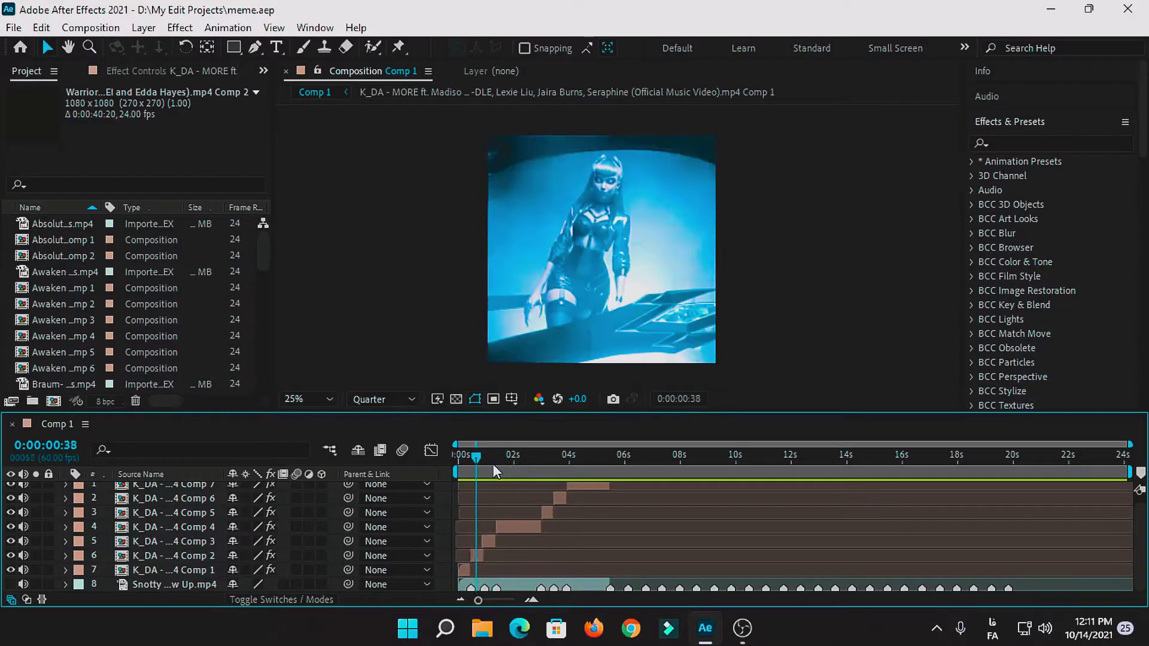
pyautogui.press('Home')
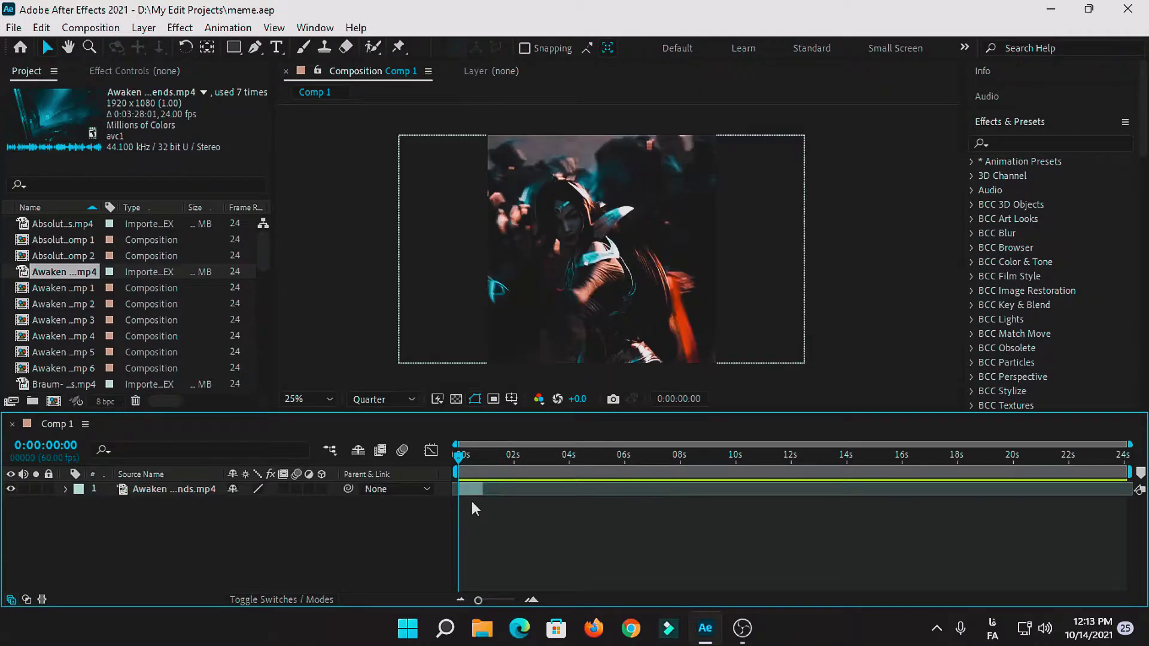
# Step: Enable time remapping on the Awaken clip and add a Time Remap keyframe at frame 0
pyautogui.click(473, 490)
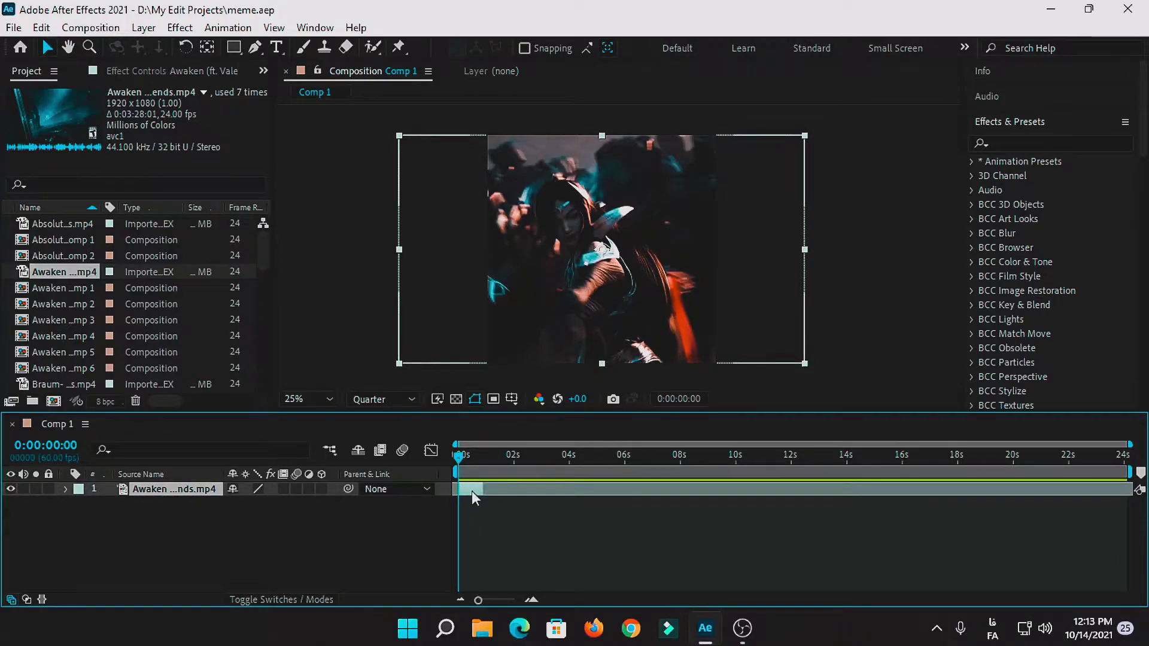
pyautogui.hotkey('ctrl', 'alt', 't')
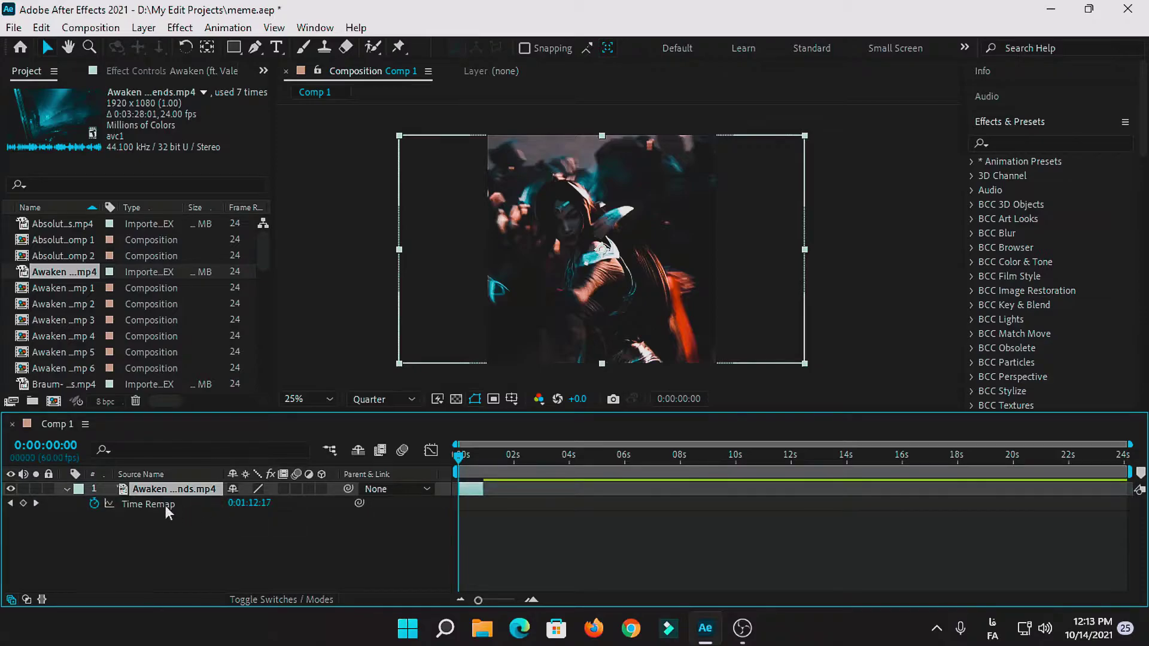
pyautogui.moveTo(478, 600); pyautogui.dragTo(508, 600)
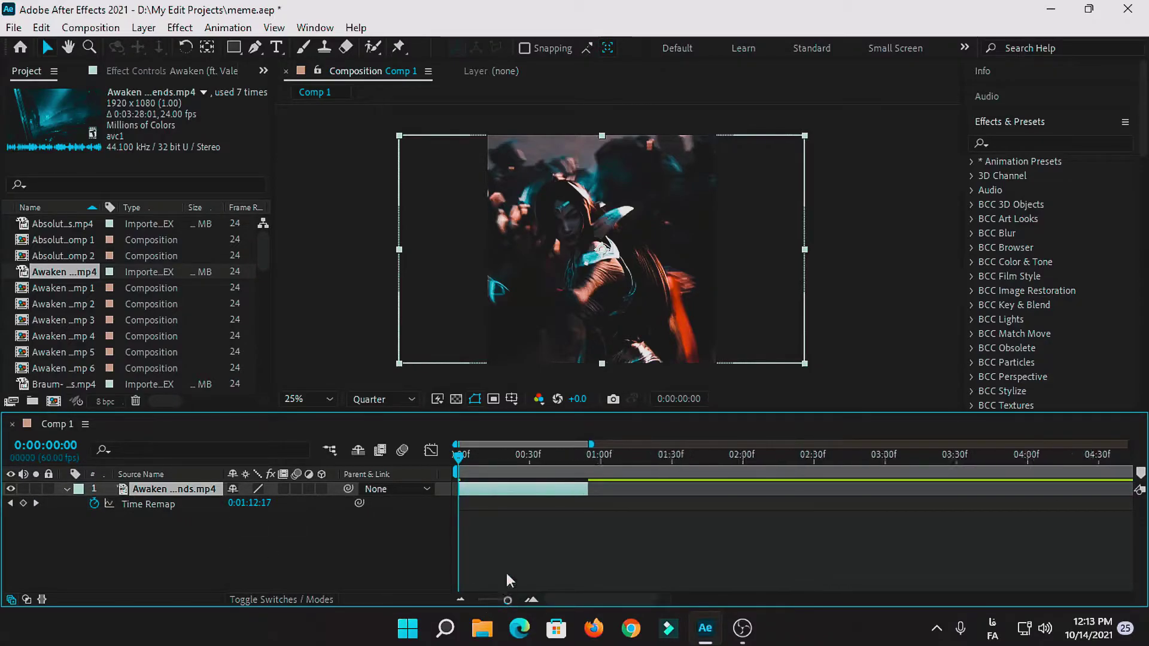
pyautogui.click(24, 504)
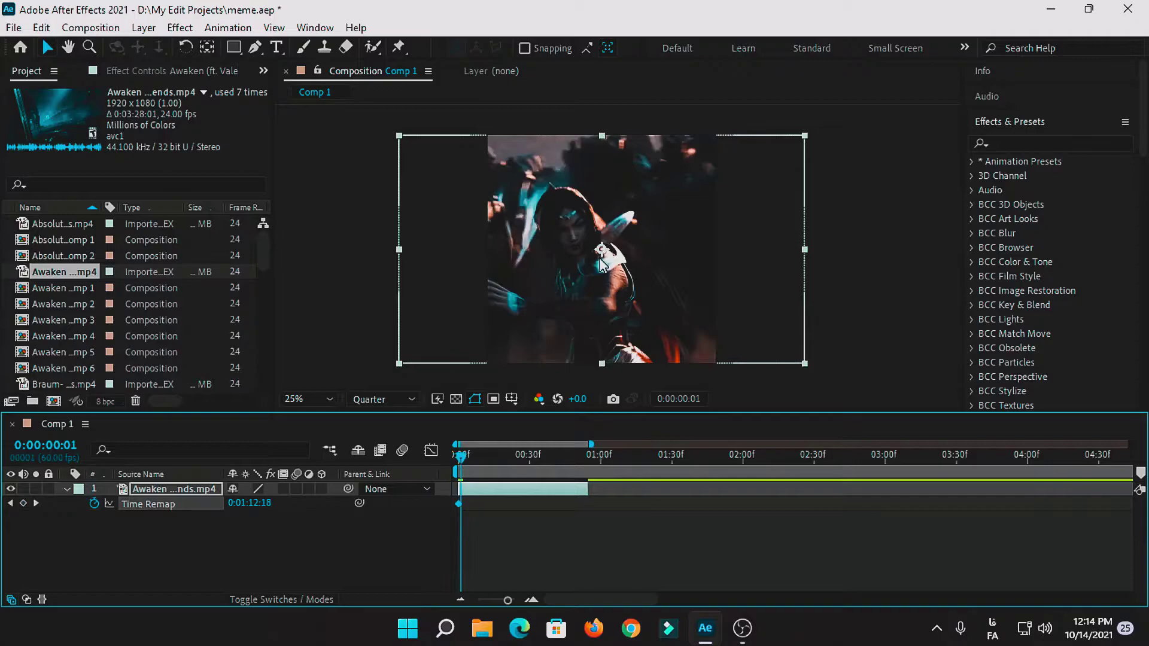
# Step: Add Time Remap keyframes at frames 1 and 4, where the footage changes to a new image
pyautogui.press('pagedown')
pyautogui.click(23, 503)
pyautogui.press('pagedown')
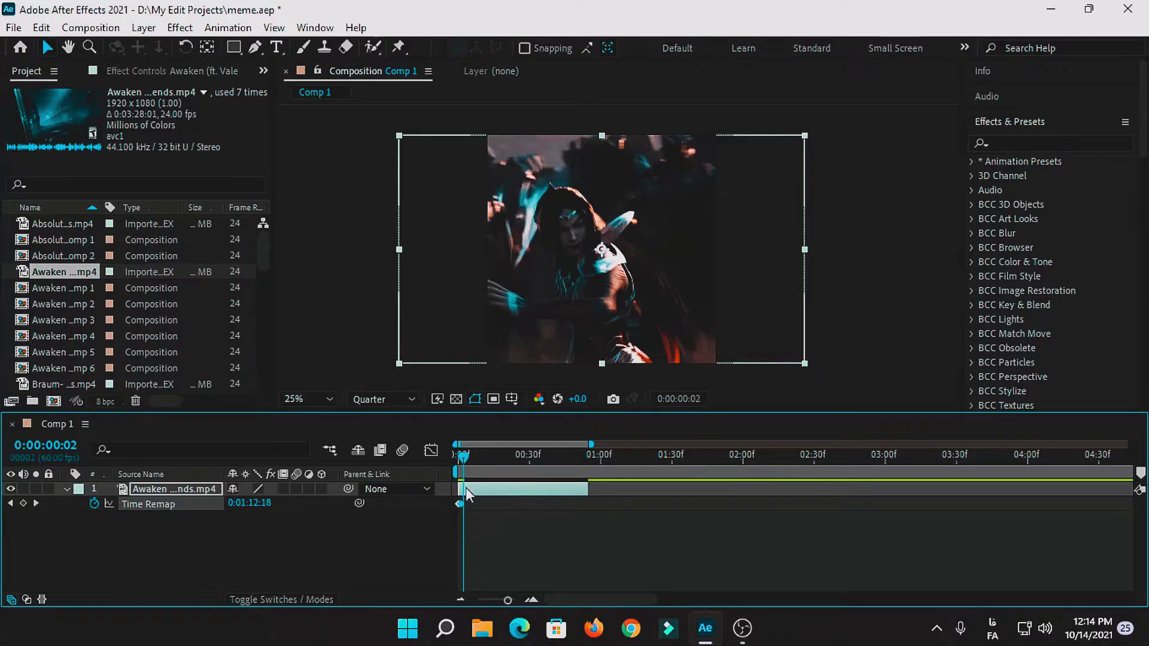
pyautogui.press('pagedown')
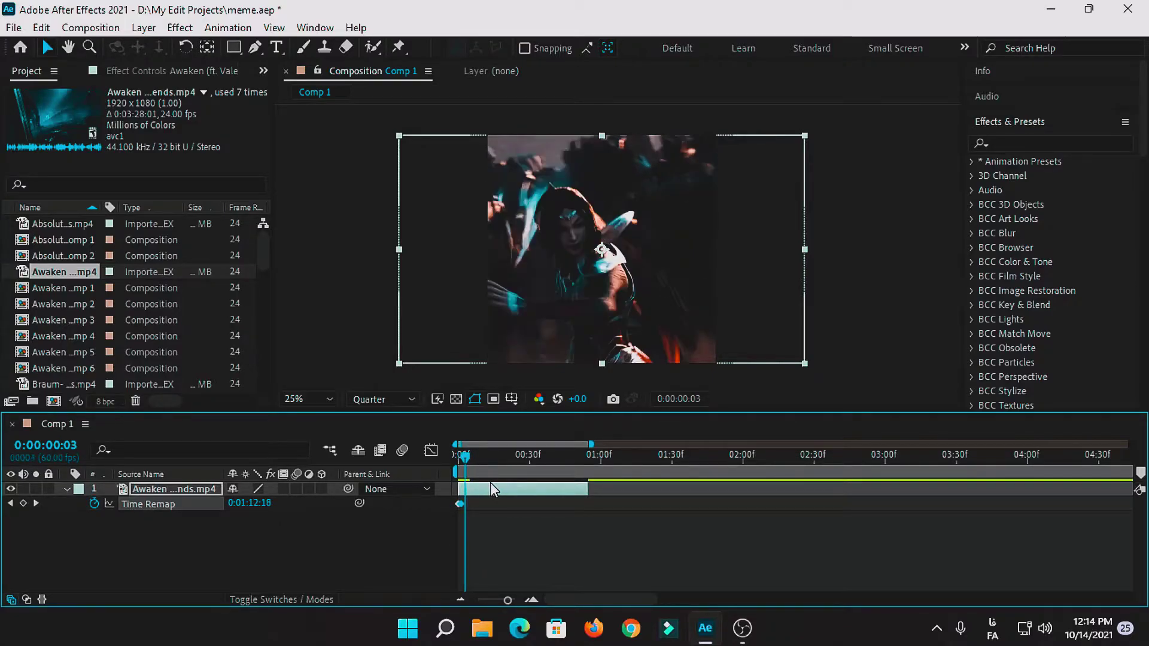
pyautogui.press('pagedown')
pyautogui.press('pageup')
pyautogui.press('pageup')
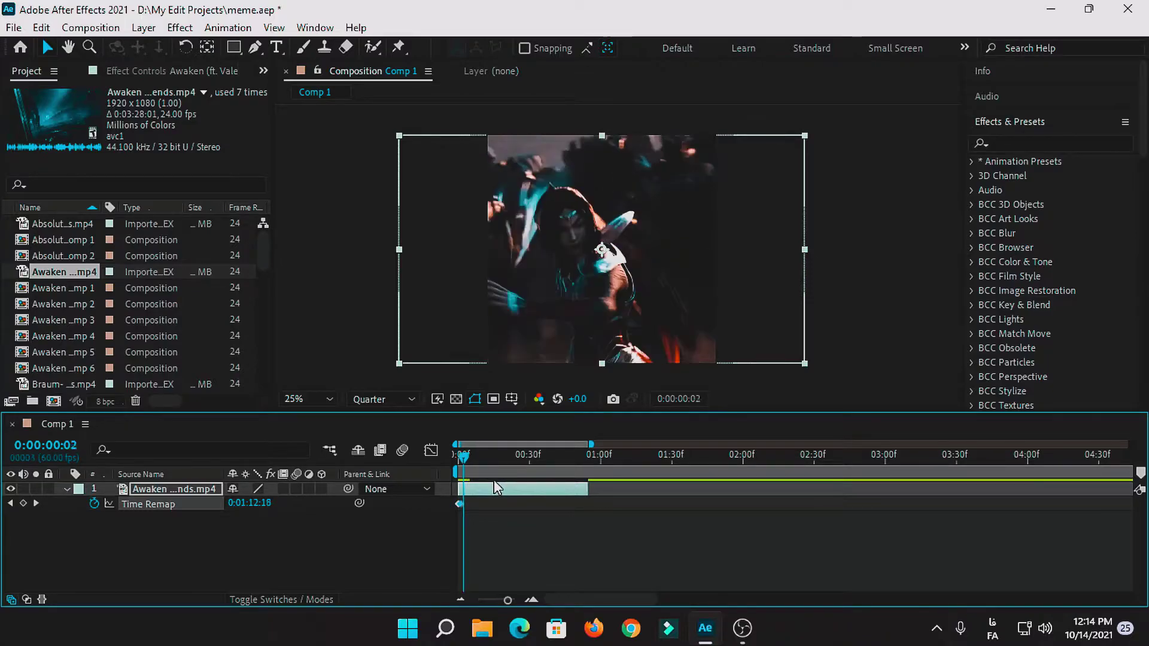
pyautogui.press('pagedown')
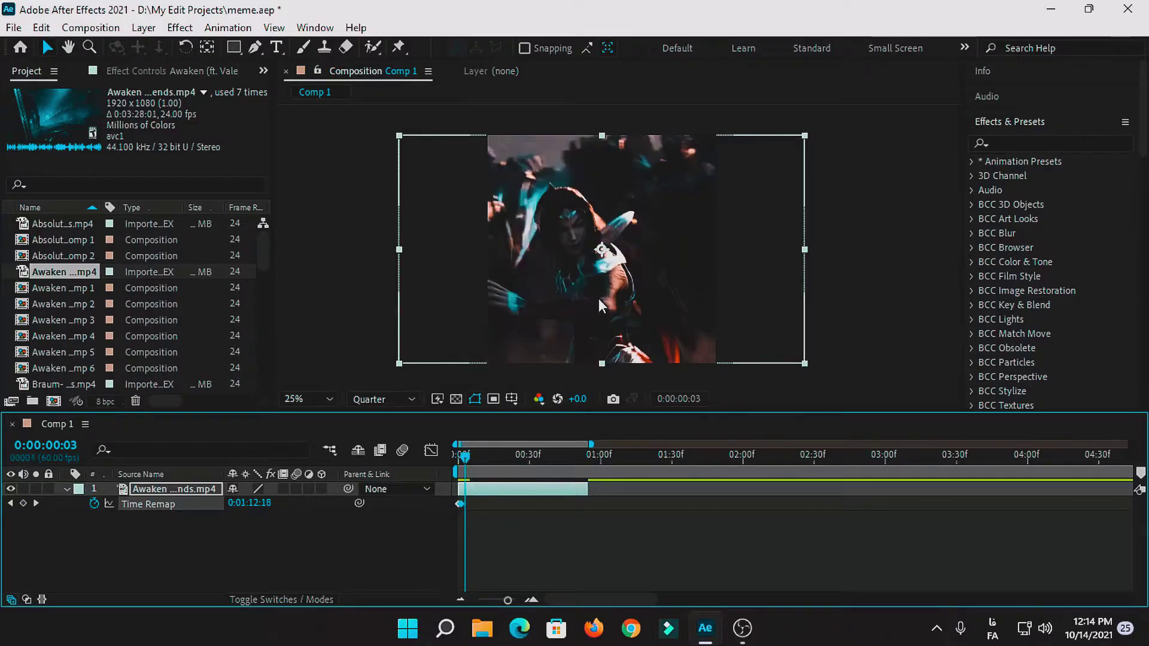
pyautogui.press('pagedown')
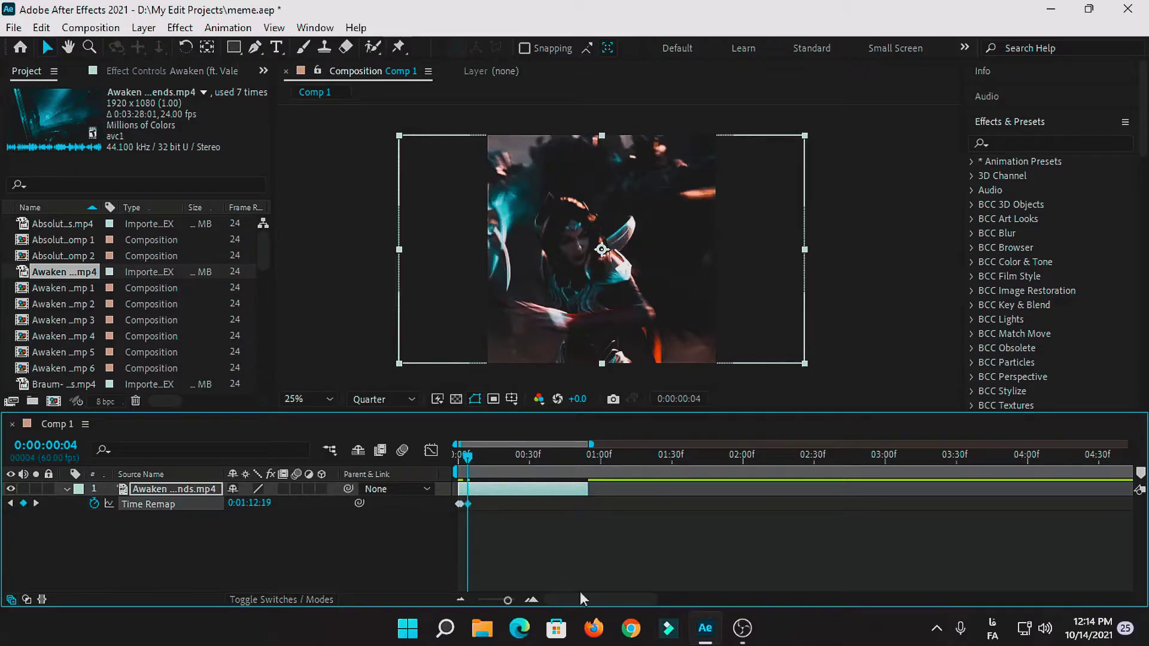
# Step: Add Time Remap keyframes at the next image changes of the clip, frames 6, 9 and 11
pyautogui.press('pagedown')
pyautogui.press('pagedown')
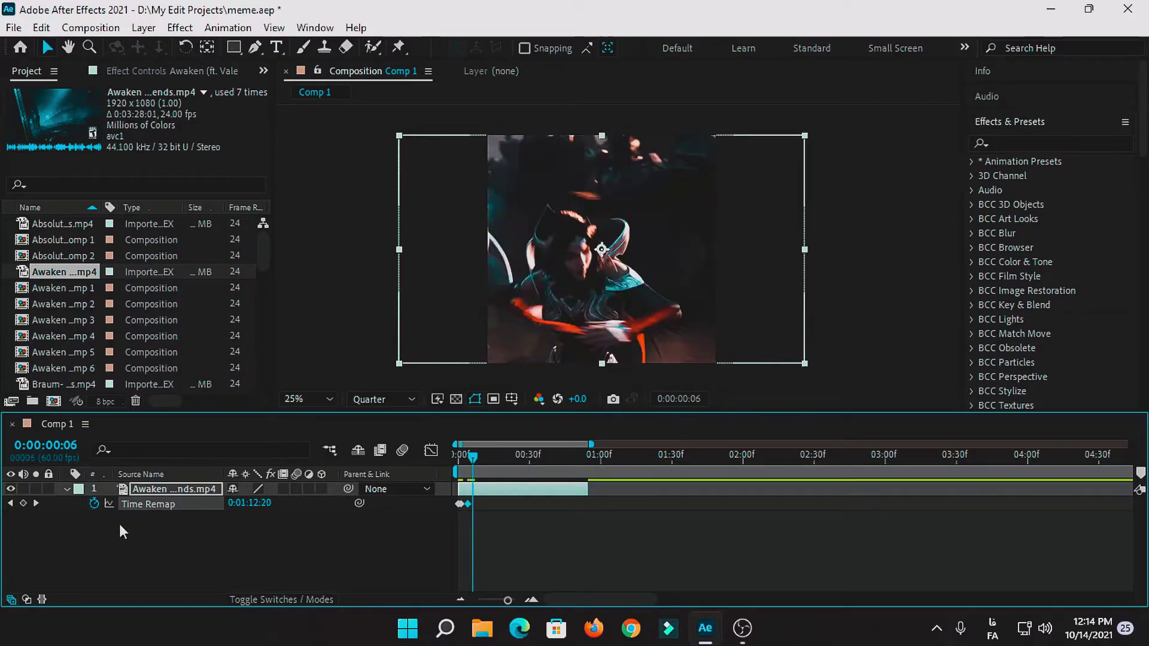
pyautogui.click(24, 503)
pyautogui.press('pagedown')
pyautogui.press('pagedown')
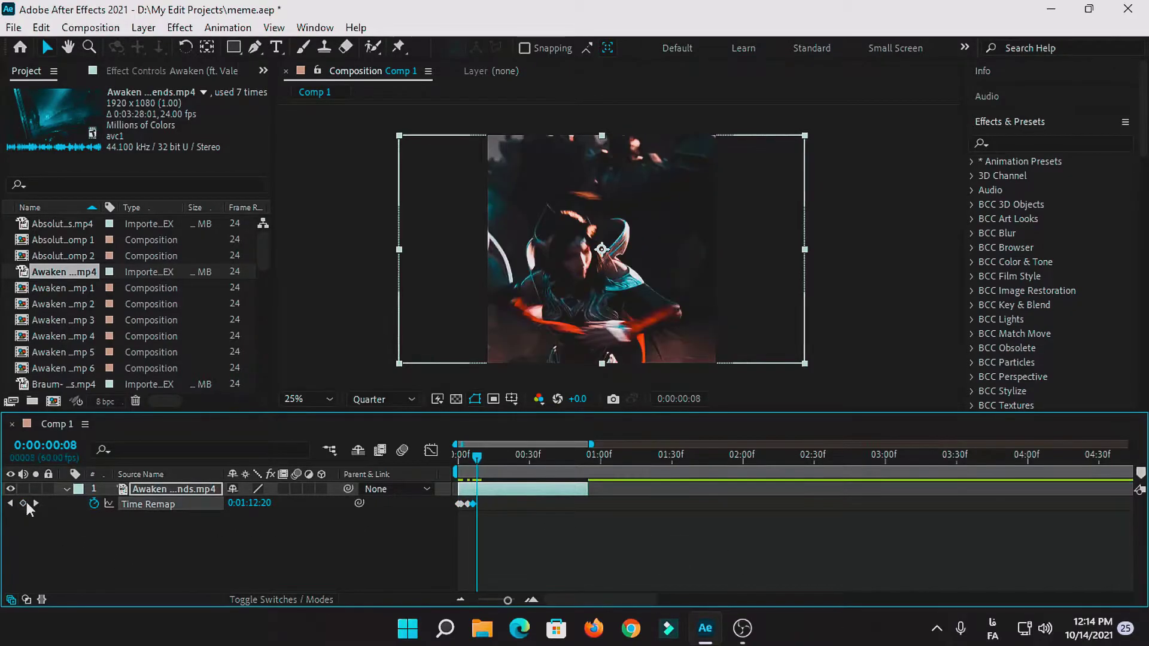
pyautogui.press('pagedown')
pyautogui.click(25, 503)
pyautogui.press('pagedown')
pyautogui.press('pagedown')
pyautogui.press('pageup')
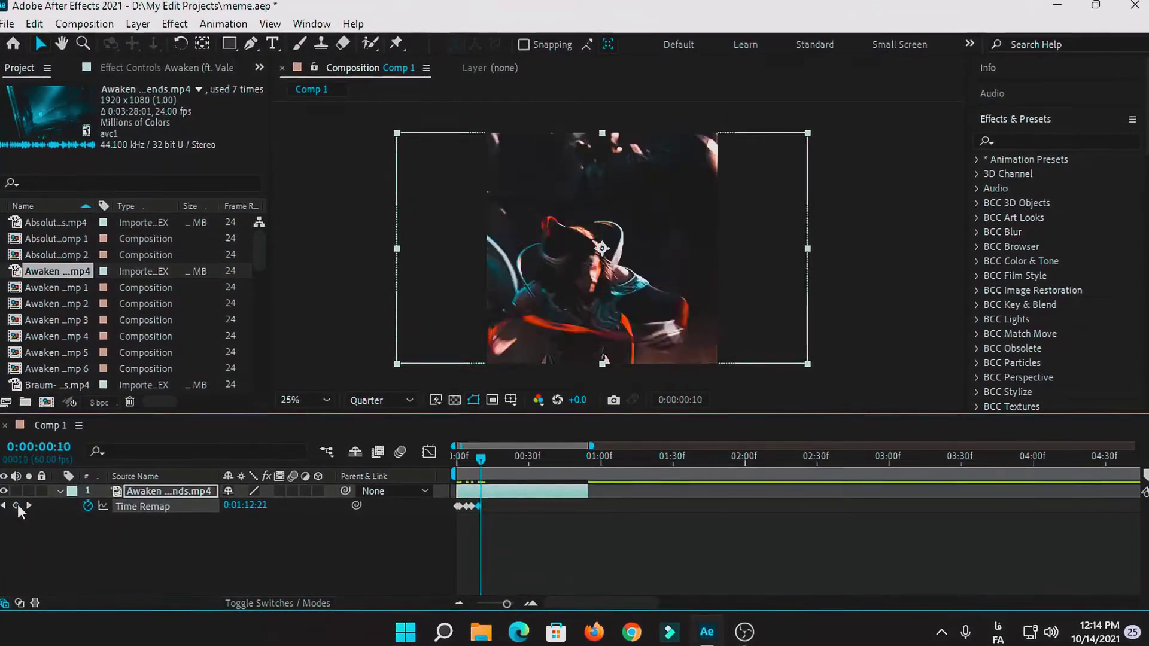
pyautogui.press('pagedown')
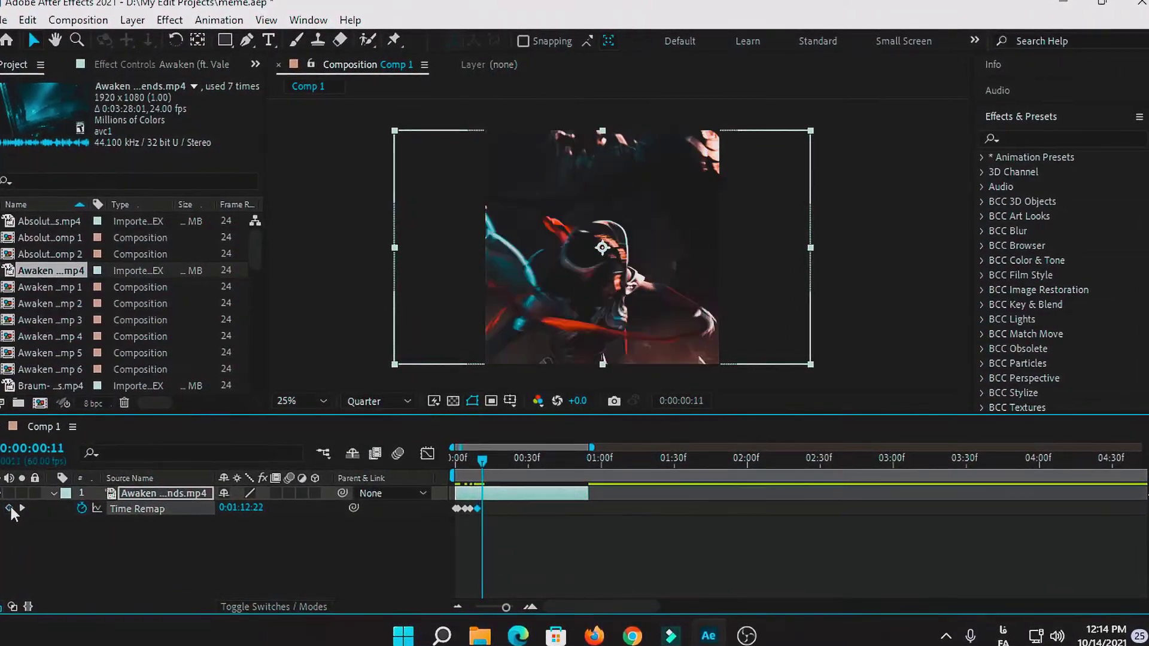
pyautogui.click(11, 508)
# Step: Add Time Remap keyframes to the Awaken clip at frames 14, 16 and 19
pyautogui.press('pagedown')
pyautogui.press('pagedown')
pyautogui.press('pagedown')
pyautogui.click(10, 508)
pyautogui.press('pagedown')
pyautogui.press('pagedown')
pyautogui.click(10, 508)
pyautogui.press('pagedown')
pyautogui.press('pagedown')
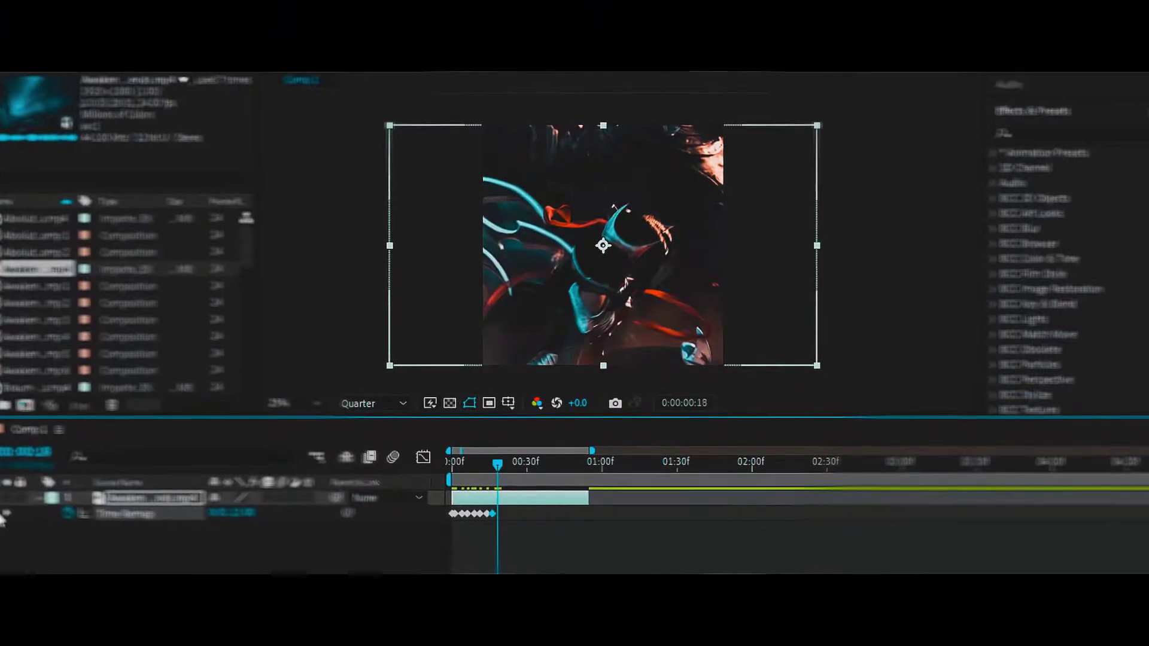
pyautogui.press('pagedown')
pyautogui.click(1, 516)
# Step: Add Time Remap keyframes to the Awaken clip at frames 21, 24, 26 and 29
pyautogui.press('pagedown')
pyautogui.press('pagedown')
pyautogui.click(1, 516)
pyautogui.press('pagedown')
pyautogui.press('pagedown')
pyautogui.press('pagedown')
pyautogui.click(1, 515)
pyautogui.press('pagedown')
pyautogui.press('pagedown')
pyautogui.click(1, 516)
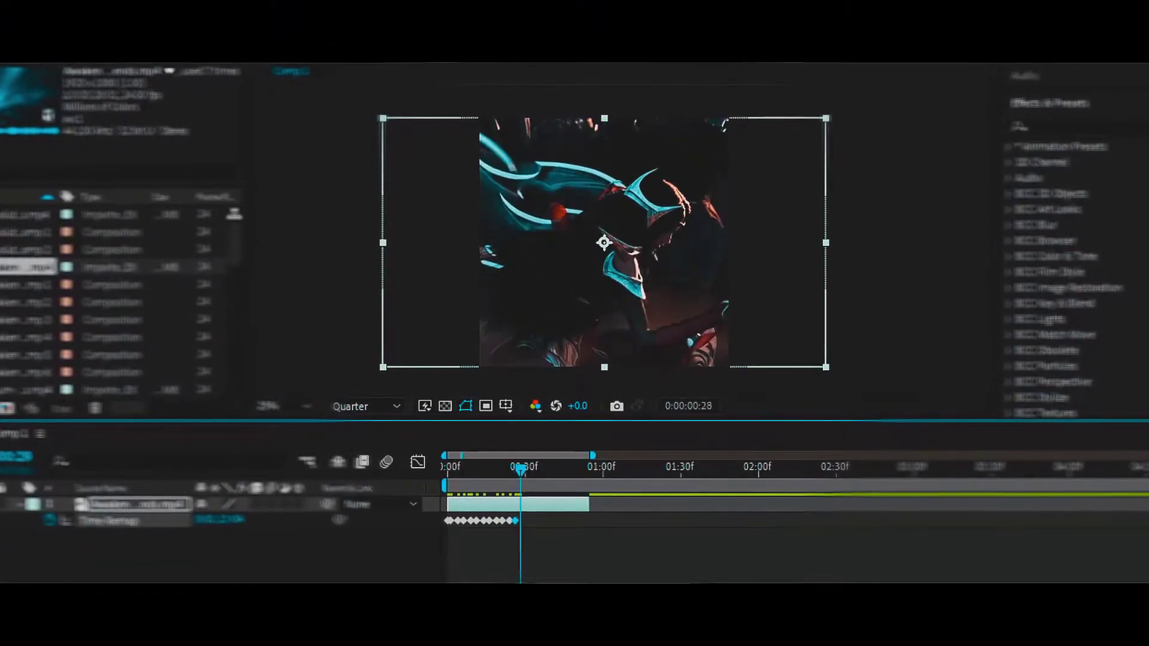
# Step: Add Time Remap keyframes to the Awaken clip at frames 31, 34, 36 and 39
pyautogui.press('pagedown')
pyautogui.click(0, 520)
pyautogui.press('pagedown')
pyautogui.press('pagedown')
pyautogui.click(1, 520)
pyautogui.press('pagedown')
pyautogui.press('pagedown')
pyautogui.press('pagedown')
pyautogui.click(0, 521)
pyautogui.press('pagedown')
pyautogui.press('pagedown')
pyautogui.click(1, 520)
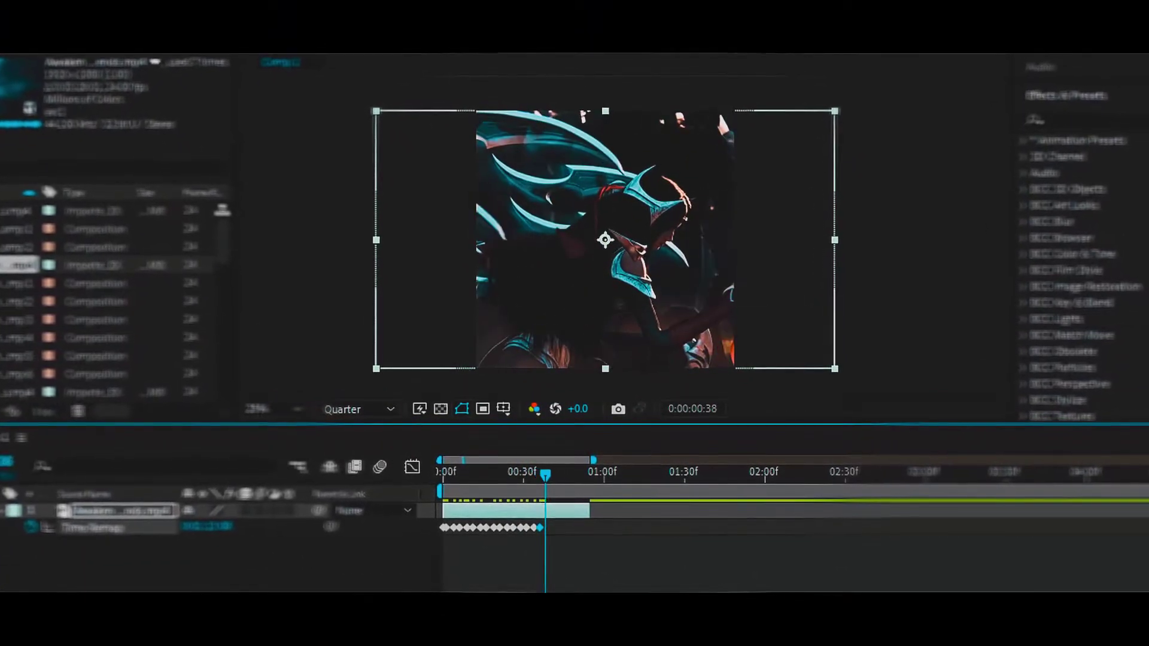
# Step: Add Time Remap keyframes to the Awaken clip at frames 41, 44 and 46
pyautogui.press('pagedown')
pyautogui.click(0, 527)
pyautogui.press('pagedown')
pyautogui.press('pagedown')
pyautogui.click(0, 526)
pyautogui.press('pagedown')
pyautogui.press('pagedown')
pyautogui.press('pagedown')
pyautogui.click(1, 526)
# Step: Add the last Time Remap keyframes at frames 49, 51 and 54, up to the end of the clip
pyautogui.press('pagedown')
pyautogui.press('pagedown')
pyautogui.click(1, 527)
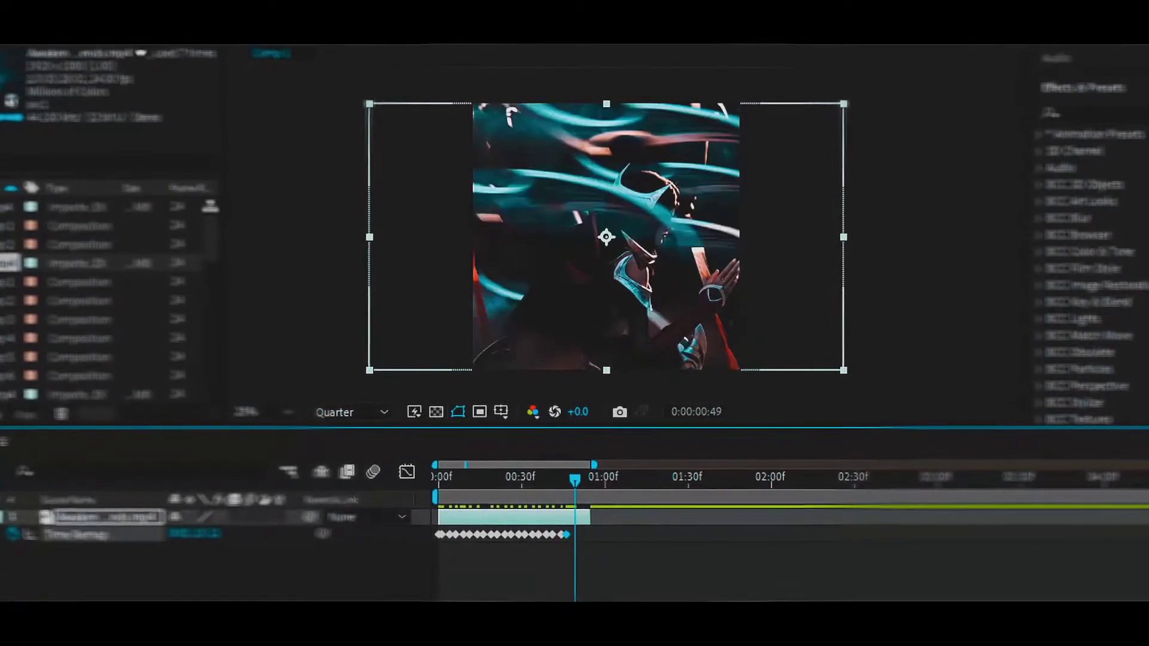
pyautogui.click(0, 535)
pyautogui.press('pagedown')
pyautogui.press('pagedown')
pyautogui.click(1, 534)
pyautogui.press('pagedown')
pyautogui.press('pagedown')
pyautogui.press('pagedown')
pyautogui.click(1, 535)
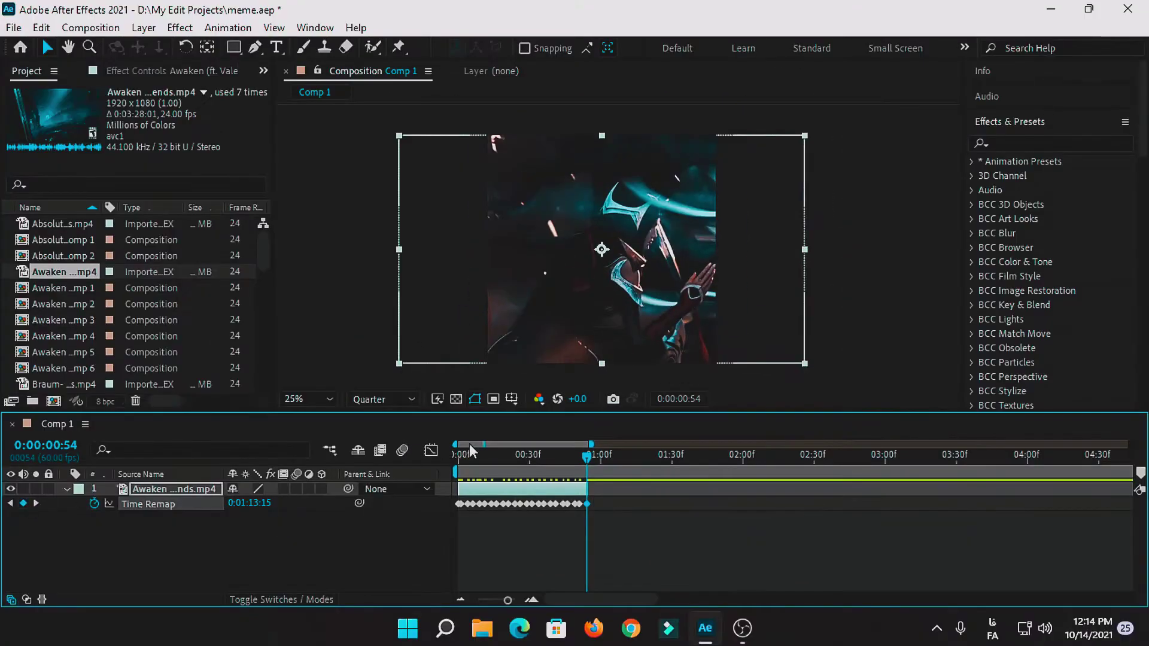
# Step: Move the Time Remap keyframes at frames 4 and 6 to frames 2 and 3, one frame apart
pyautogui.press('Home')
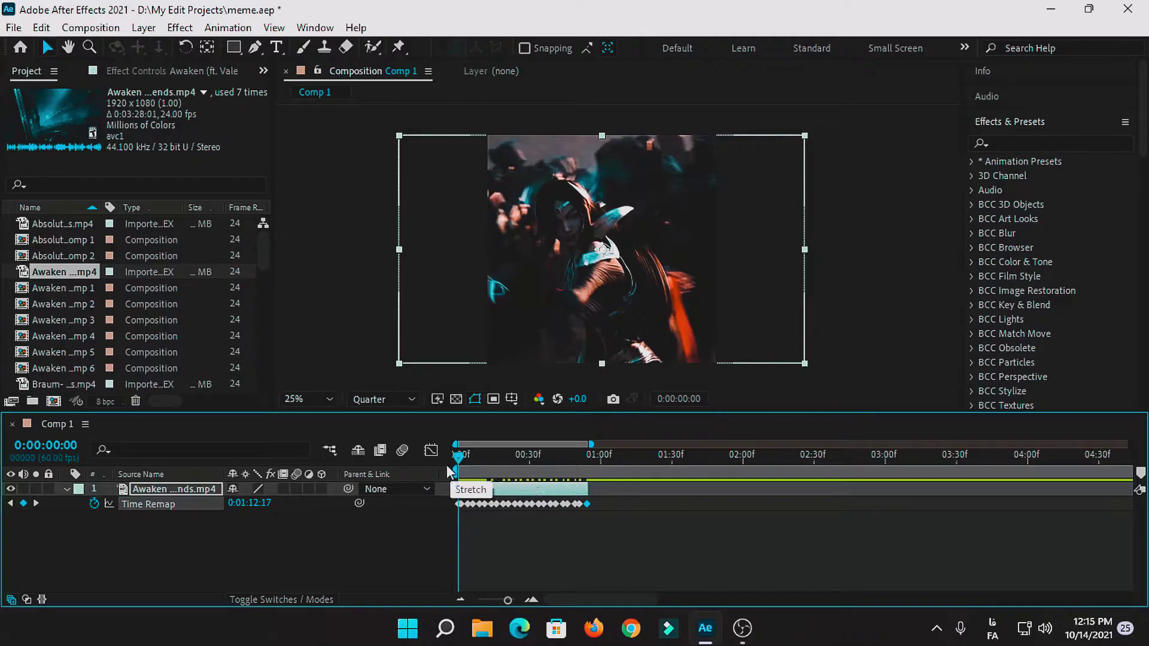
pyautogui.moveTo(508, 600); pyautogui.dragTo(512, 600)
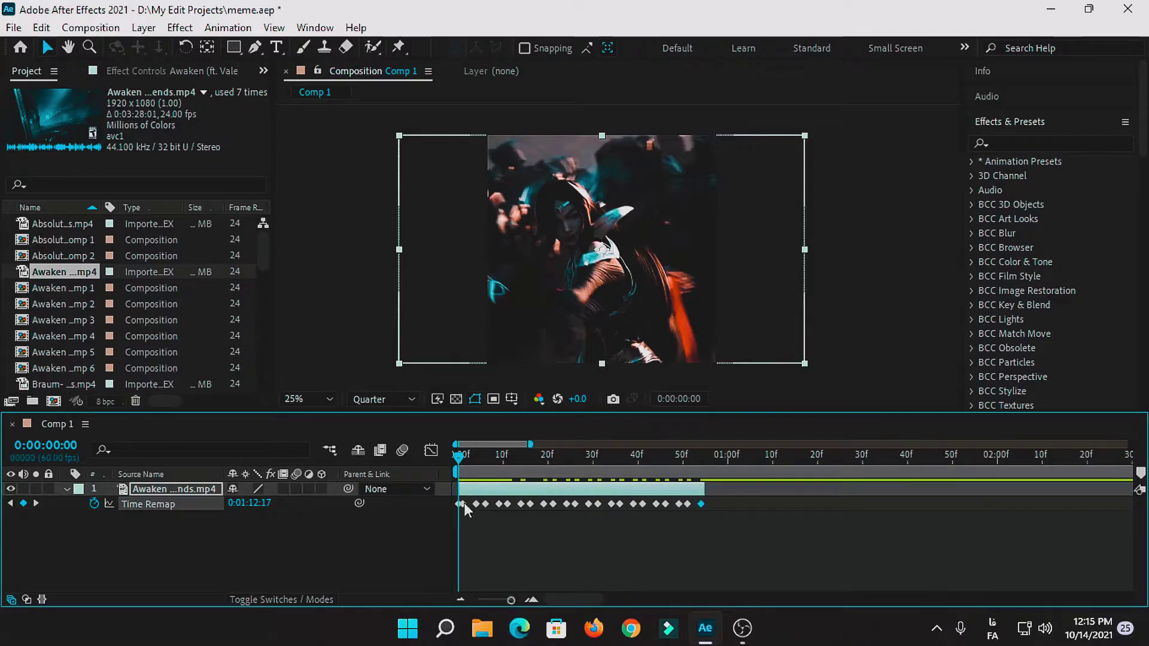
pyautogui.press('pagedown')
pyautogui.press('pagedown')
pyautogui.moveTo(476, 504); pyautogui.dragTo(468, 504)
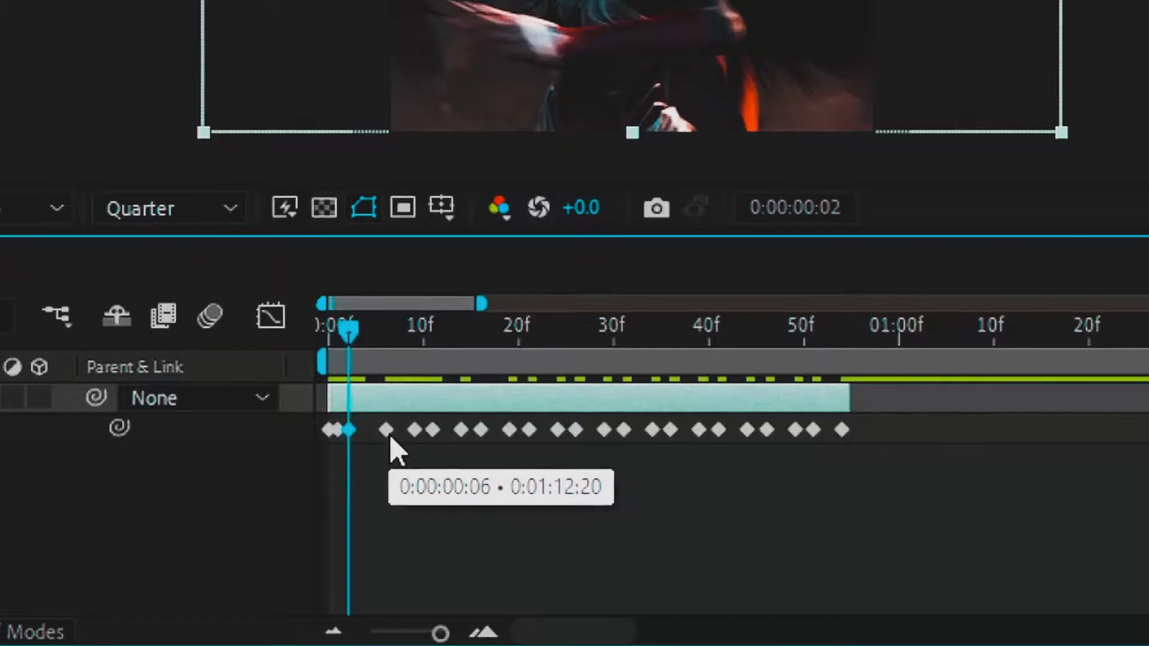
pyautogui.press('pagedown')
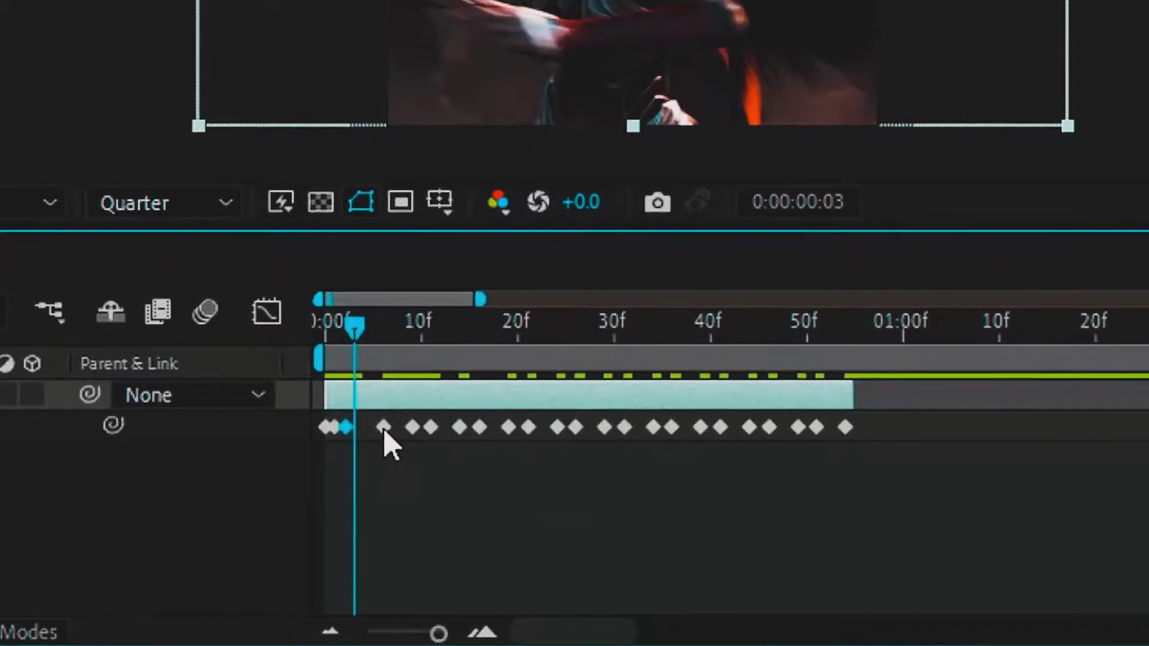
pyautogui.moveTo(387, 431); pyautogui.dragTo(364, 421)
# Step: Move the Time Remap keyframes at frames 9, 11, 14 and 16 to frames 4, 5, 6 and 7
pyautogui.press('pagedown')
pyautogui.press('pagedown')
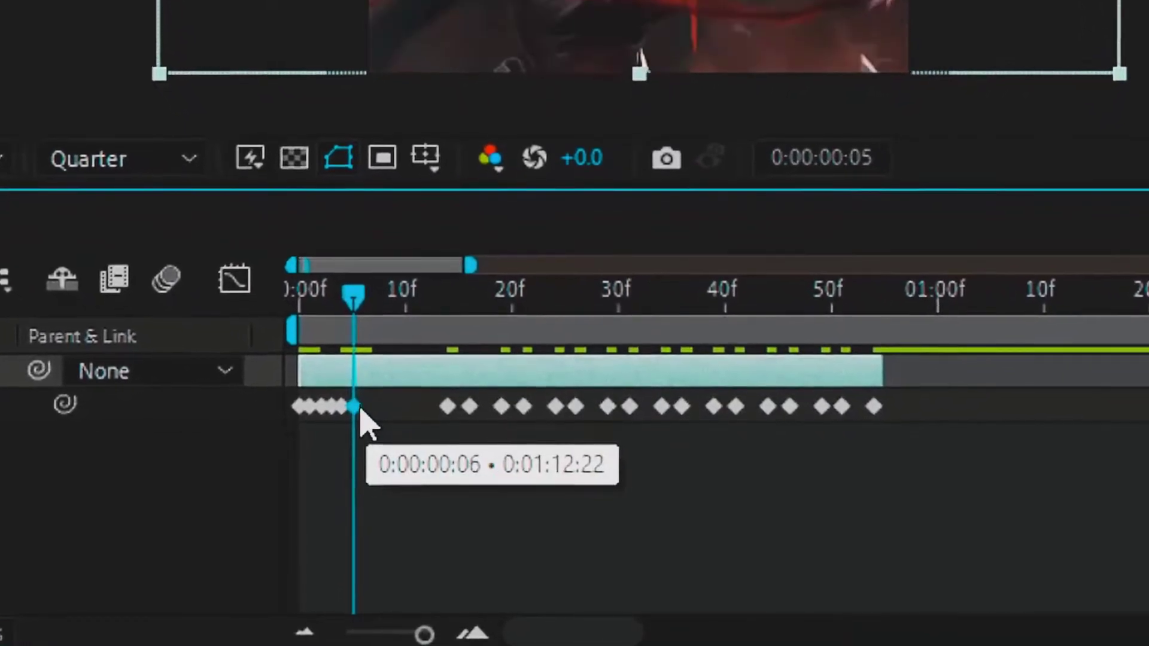
pyautogui.press('pagedown')
pyautogui.moveTo(450, 411); pyautogui.dragTo(376, 417)
# Step: Move the next three Time Remap keyframes, at frames 19, 21 and 24, to frames 8, 9 and 10
pyautogui.press('pagedown')
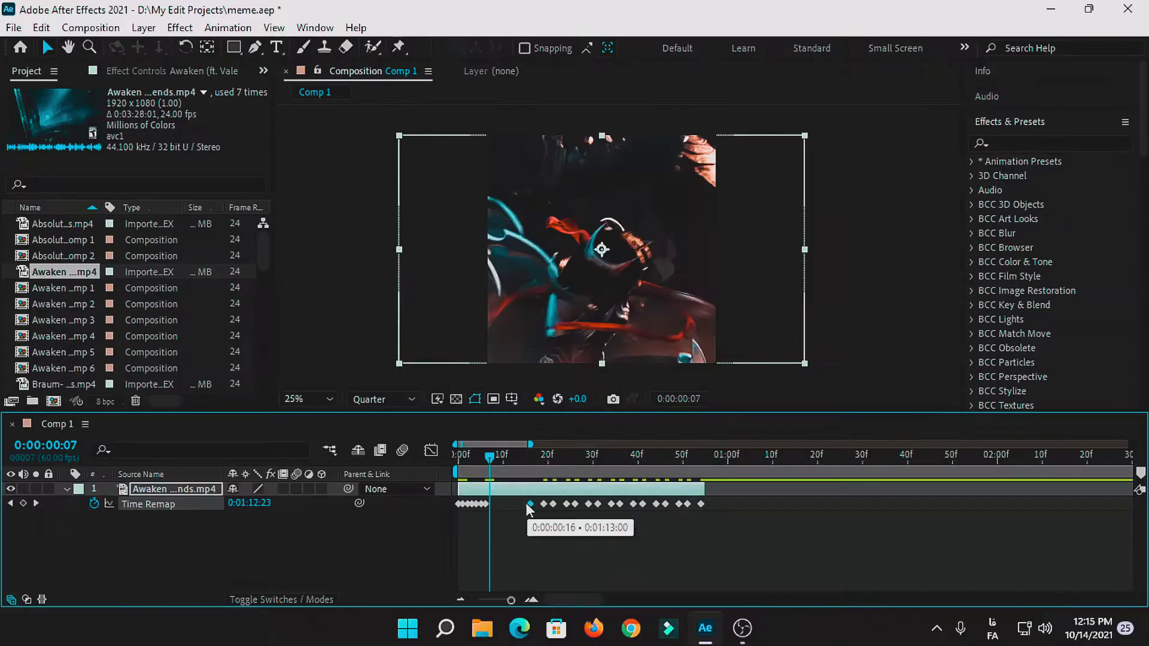
pyautogui.moveTo(465, 400); pyautogui.dragTo(367, 402)
pyautogui.press('pagedown')
pyautogui.moveTo(499, 400); pyautogui.dragTo(378, 402)
pyautogui.press('pagedown')
pyautogui.moveTo(522, 400); pyautogui.dragTo(511, 400)
pyautogui.moveTo(549, 507); pyautogui.dragTo(499, 508)
# Step: Move the Time Remap keyframes at frames 26, 29, 31 and 34 to consecutive frames 11 through 14
pyautogui.press('pagedown')
pyautogui.moveTo(566, 507); pyautogui.dragTo(515, 517)
# Step: Move the Time Remap keyframes between frames 36 and 49 to consecutive frames 15 through 20
pyautogui.press('pagedown')
pyautogui.press('pagedown')
pyautogui.press('pagedown')
pyautogui.press('pagedown')
pyautogui.moveTo(614, 515); pyautogui.dragTo(528, 521)
pyautogui.press('pagedown')
pyautogui.press('pagedown')
pyautogui.press('pagedown')
pyautogui.moveTo(650, 525); pyautogui.dragTo(540, 529)
# Step: Move the last two Time Remap keyframes to frames 21 and 22 and return to the start of the composition
pyautogui.press('pagedown')
pyautogui.press('pagedown')
pyautogui.press('pagedown')
pyautogui.moveTo(693, 535); pyautogui.dragTo(543, 534)
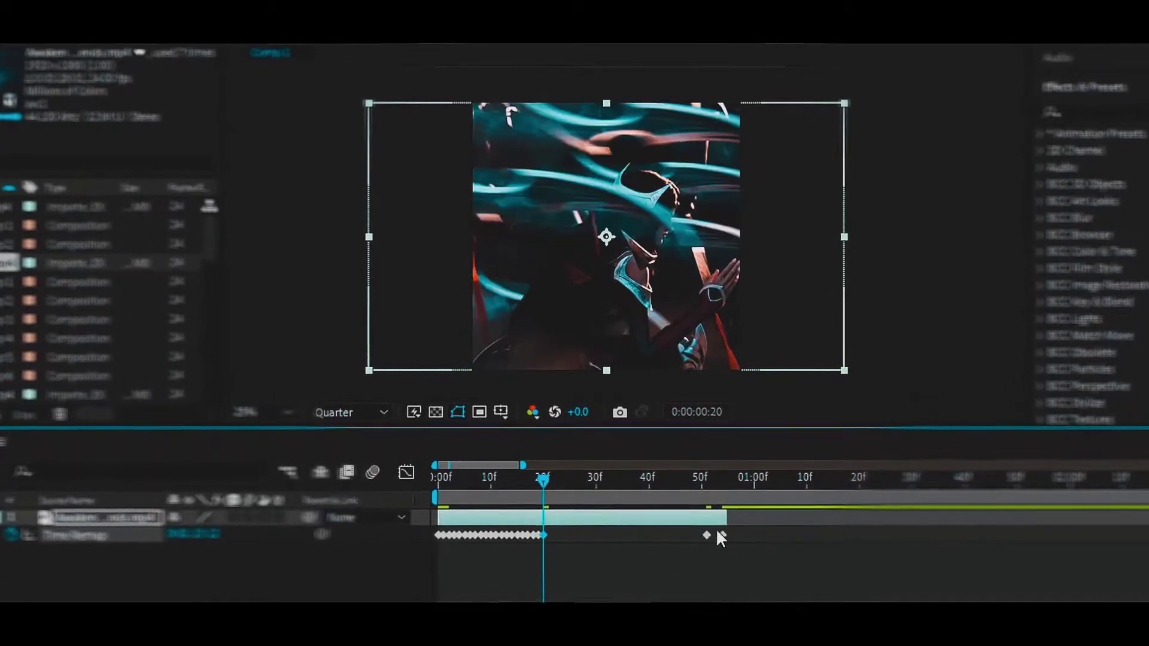
pyautogui.moveTo(727, 528); pyautogui.dragTo(701, 538)
pyautogui.moveTo(705, 534); pyautogui.dragTo(553, 534)
pyautogui.press('pagedown')
pyautogui.press('pagedown')
pyautogui.press('pageup')
pyautogui.moveTo(512, 457); pyautogui.dragTo(377, 469)
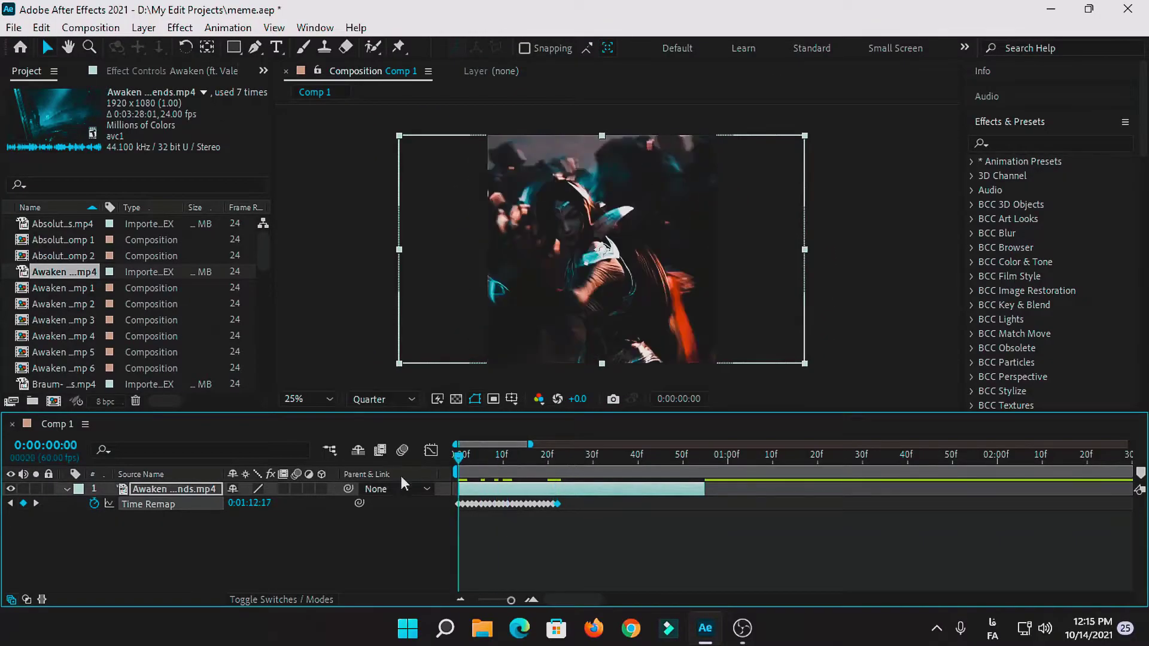
pyautogui.moveTo(491, 461); pyautogui.dragTo(424, 463)
# Step: Pre-compose the time-remapped Awaken layer, moving all attributes into the new composition
pyautogui.rightClick(532, 502)
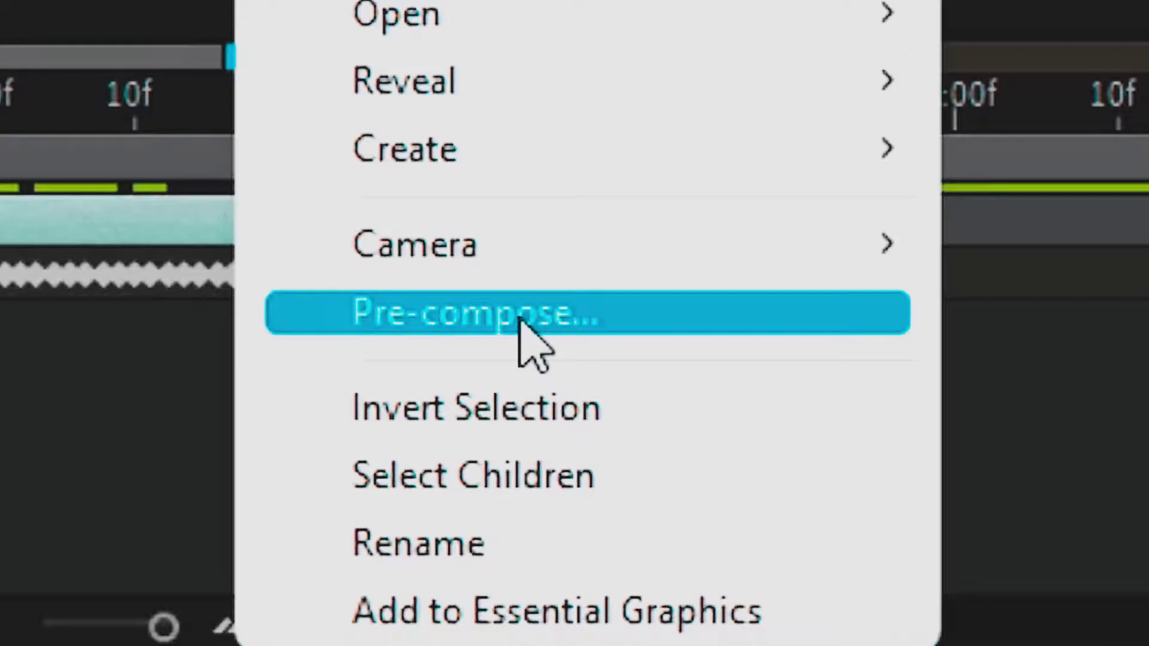
pyautogui.click(619, 516)
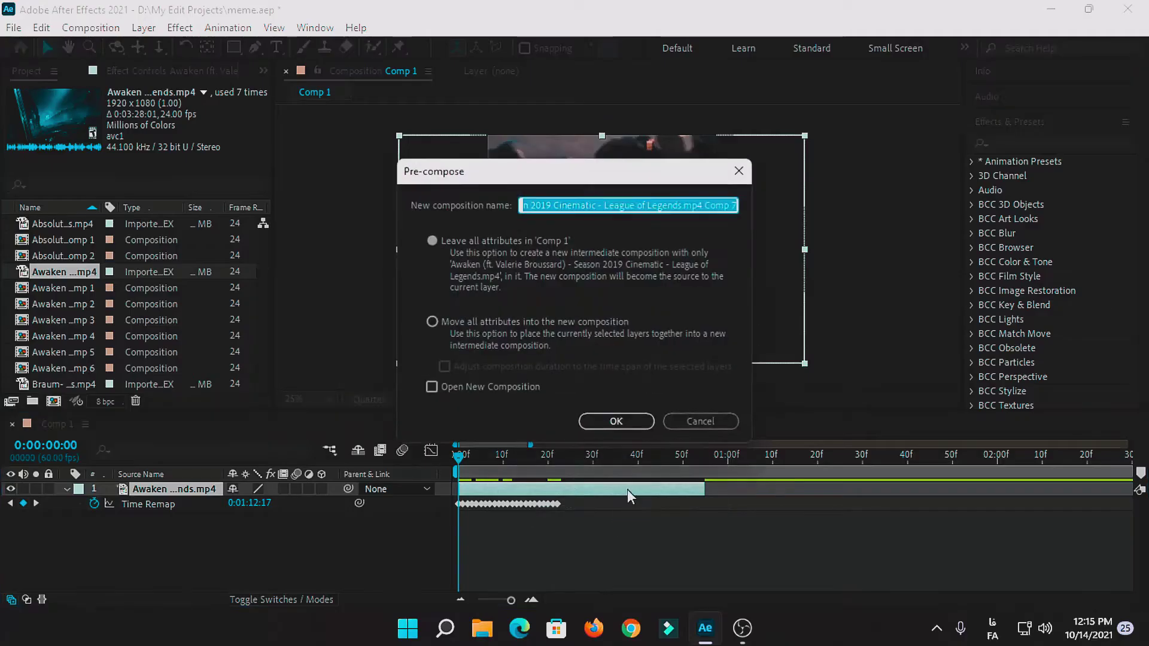
pyautogui.click(468, 322)
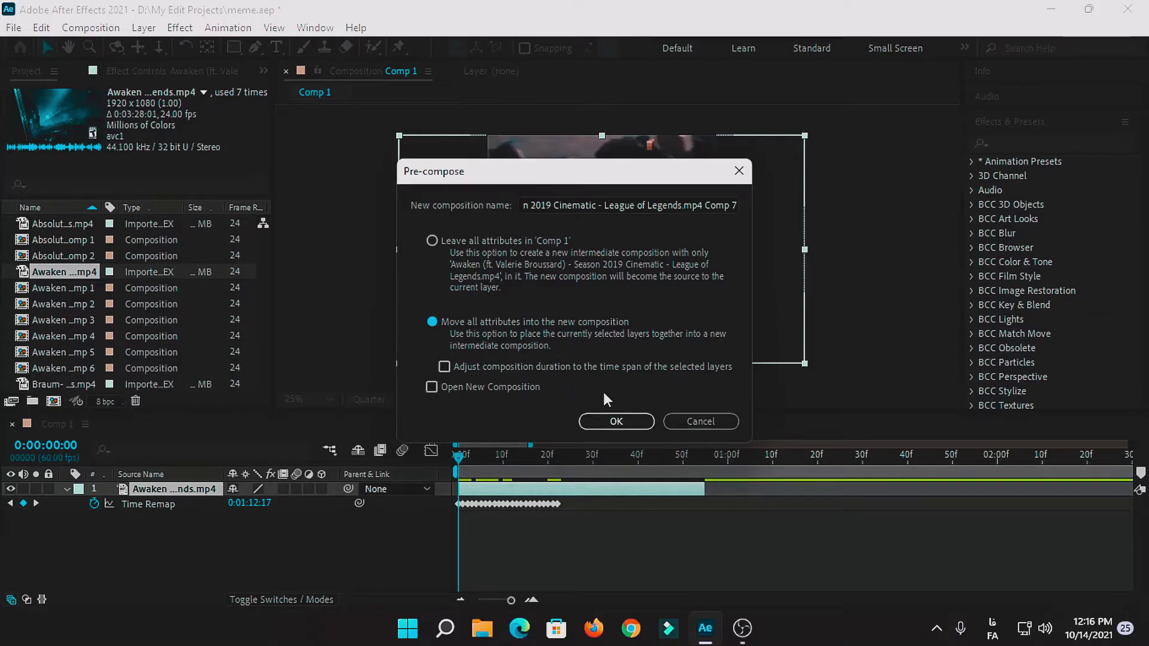
pyautogui.click(627, 419)
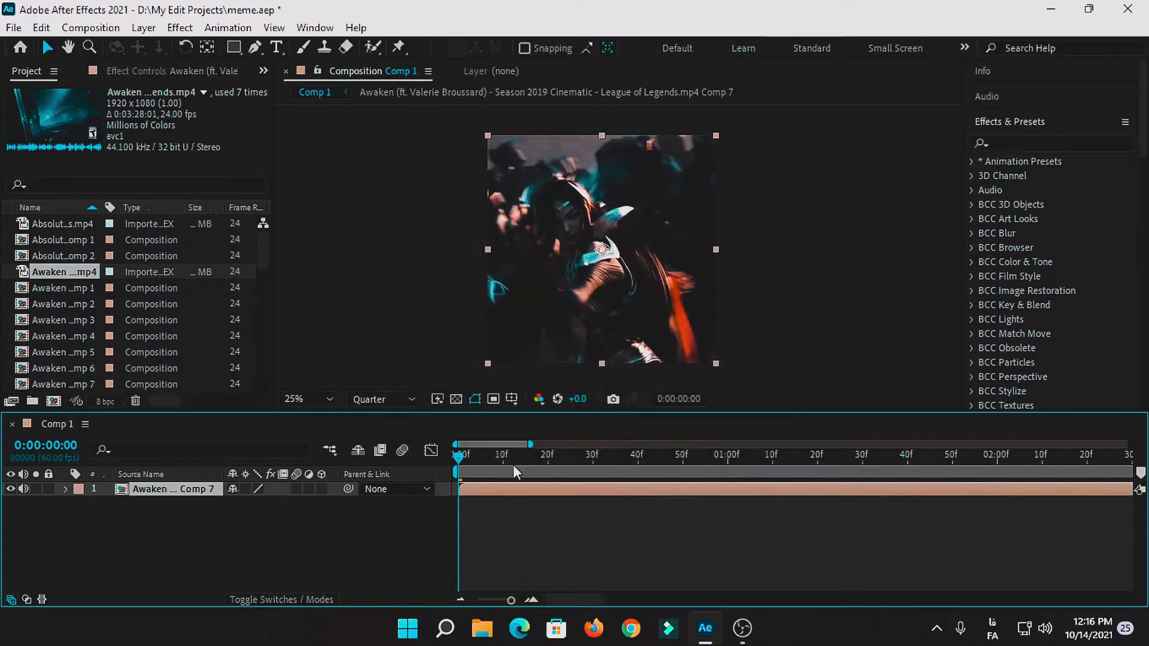
# Step: Find the Twixtor Pro effect and apply it to the pre-composed Awaken layer
pyautogui.moveTo(509, 600); pyautogui.dragTo(477, 600)
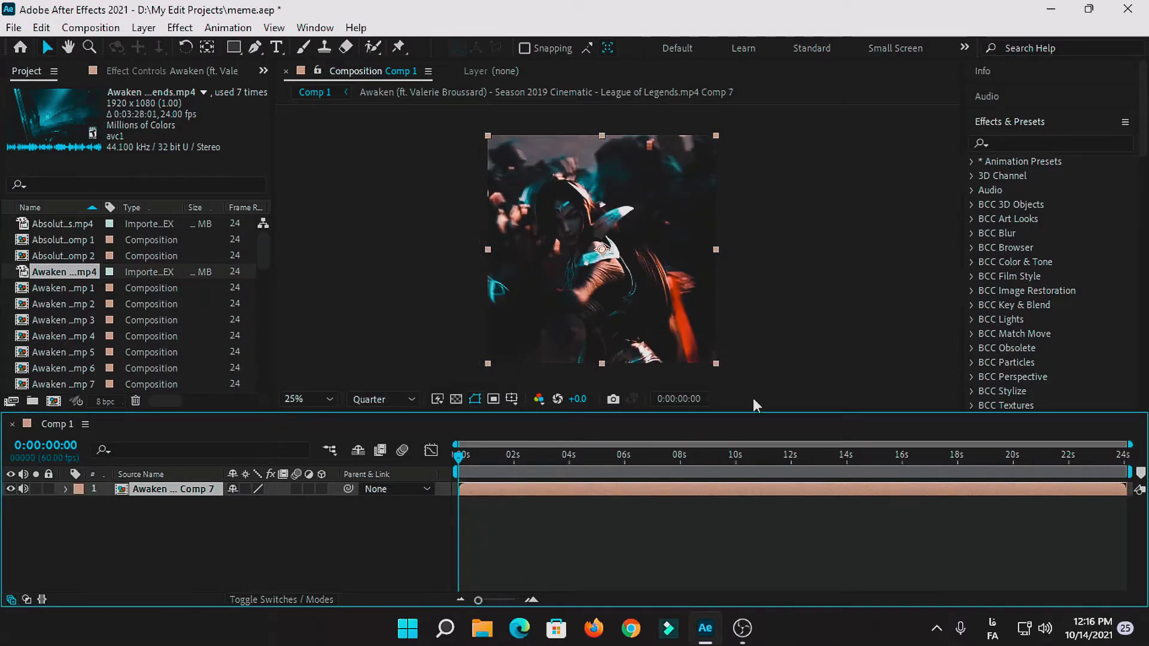
pyautogui.click(1036, 139)
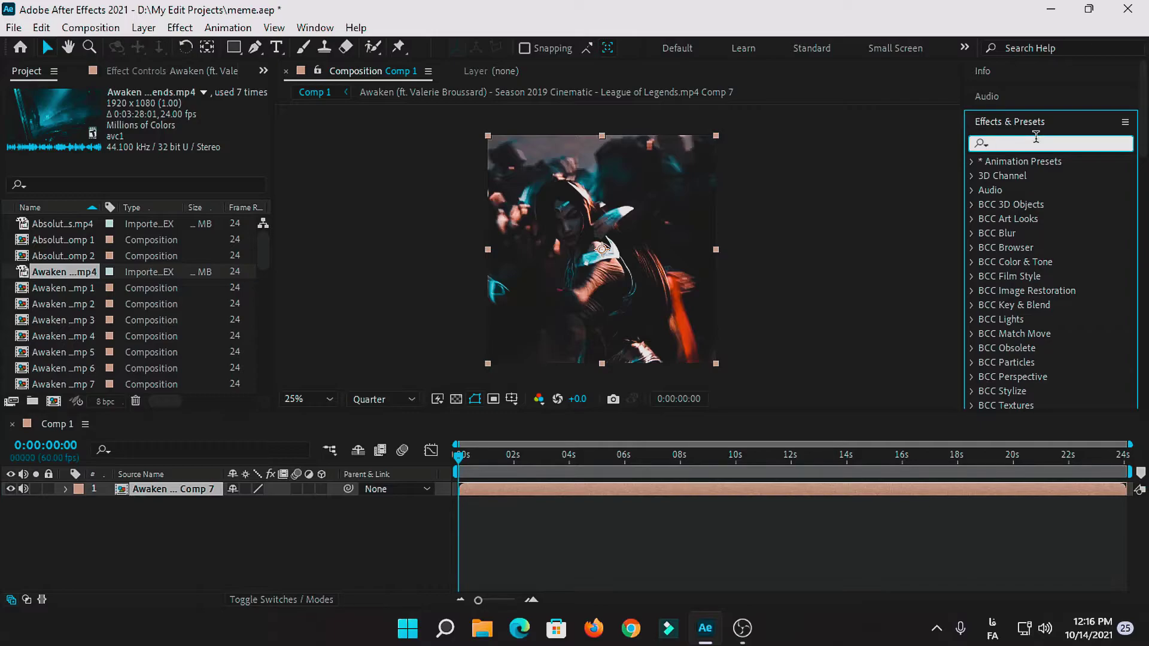
pyautogui.hotkey('alt', 'shift')
pyautogui.write('twixtor pro')
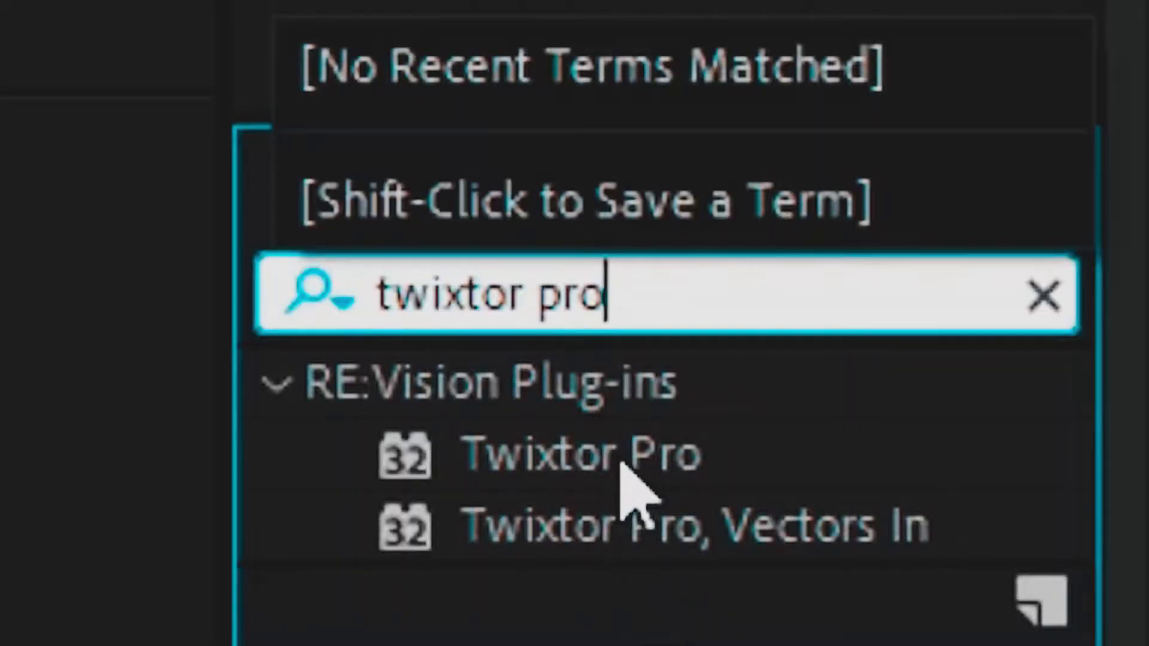
pyautogui.moveTo(1041, 177); pyautogui.dragTo(488, 495)
# Step: Set Twixtor Pro's input frame rate to 60 and its Warping to Forward
pyautogui.scroll(-1, 218, 287)
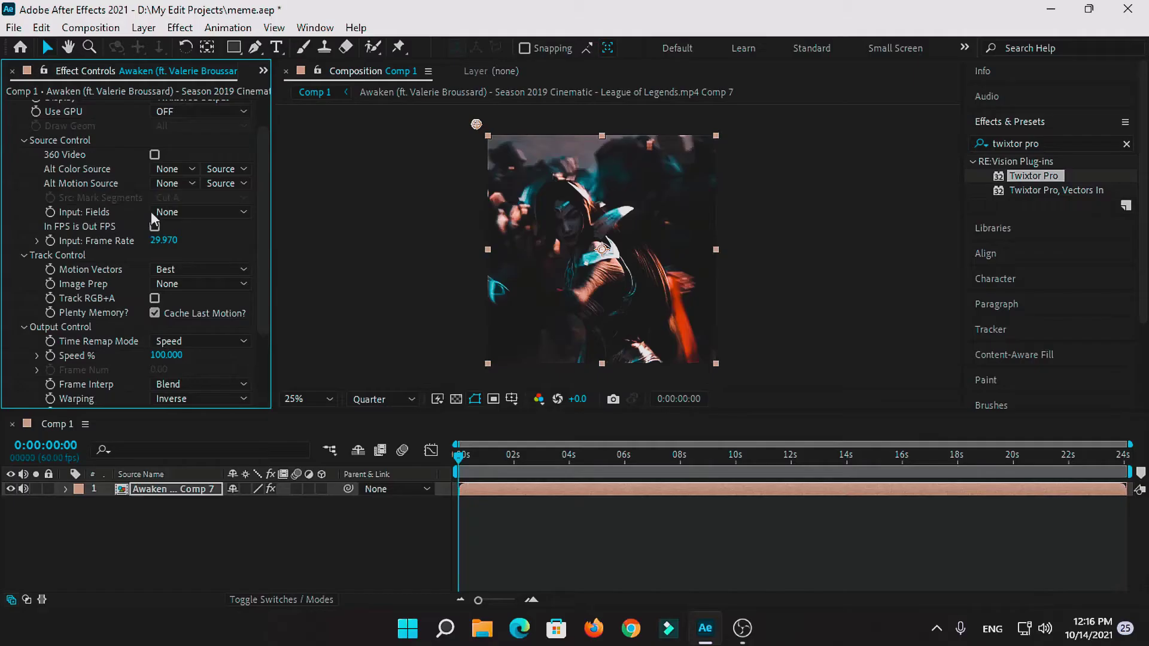
pyautogui.click(163, 240)
pyautogui.write('60')
pyautogui.press('Return')
pyautogui.scroll(-1, 191, 250)
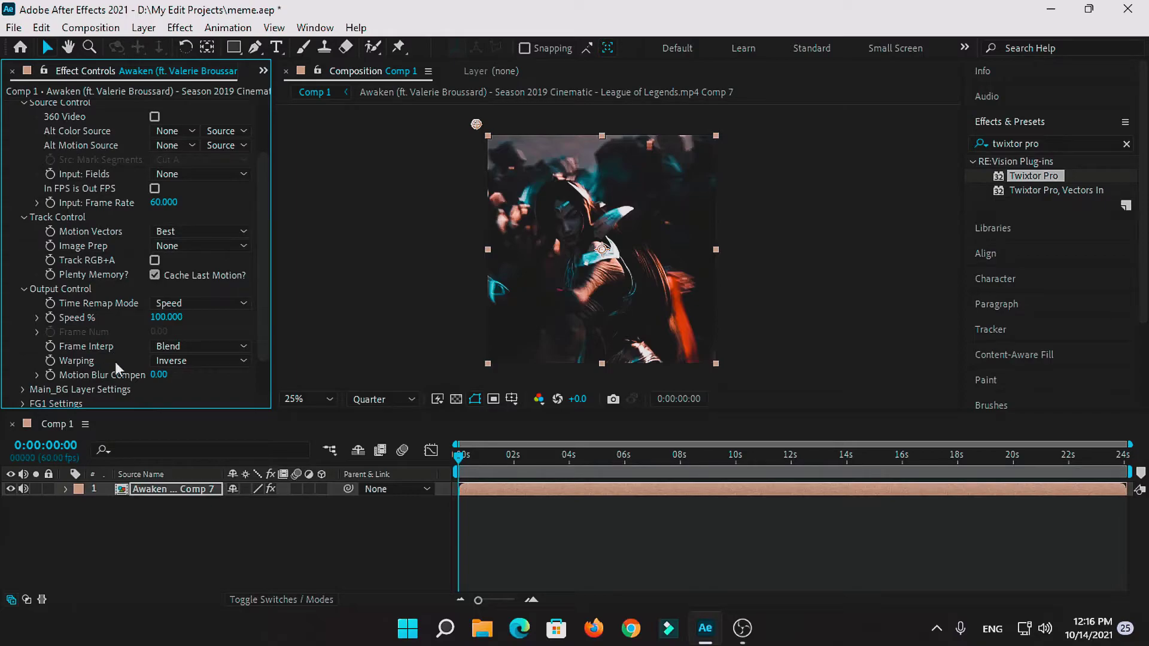
pyautogui.click(207, 361)
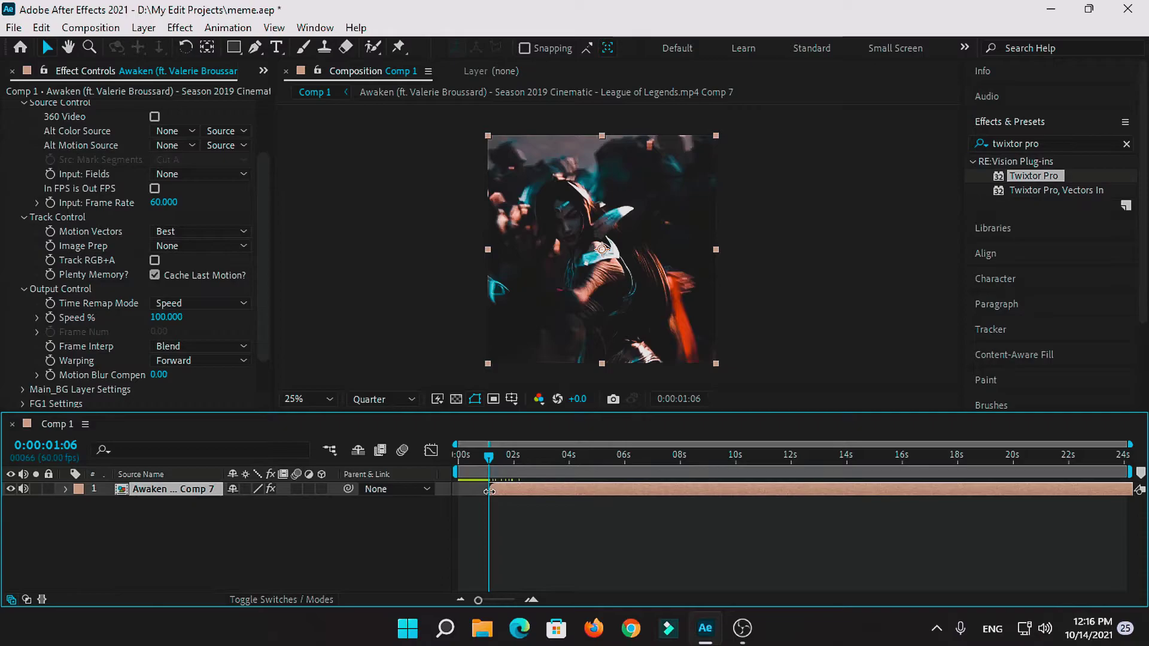
# Step: Add a Twixtor Pro Speed % keyframe of 100 at 0:00:01:05, one frame before the layer starts
pyautogui.click(52, 323)
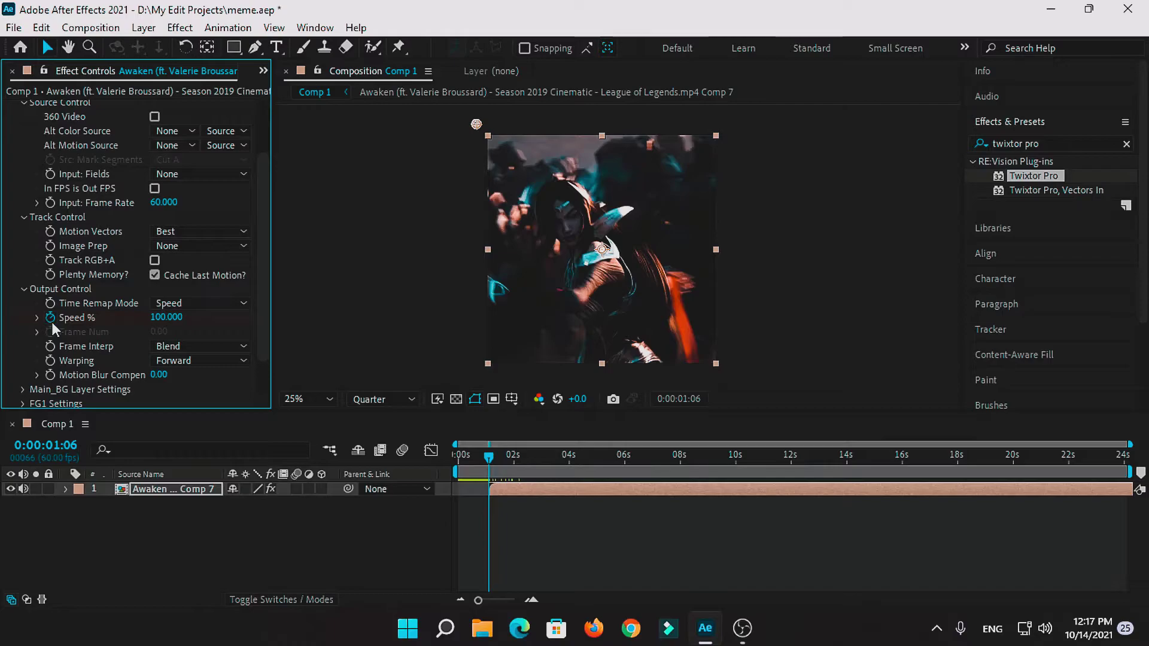
pyautogui.click(51, 320)
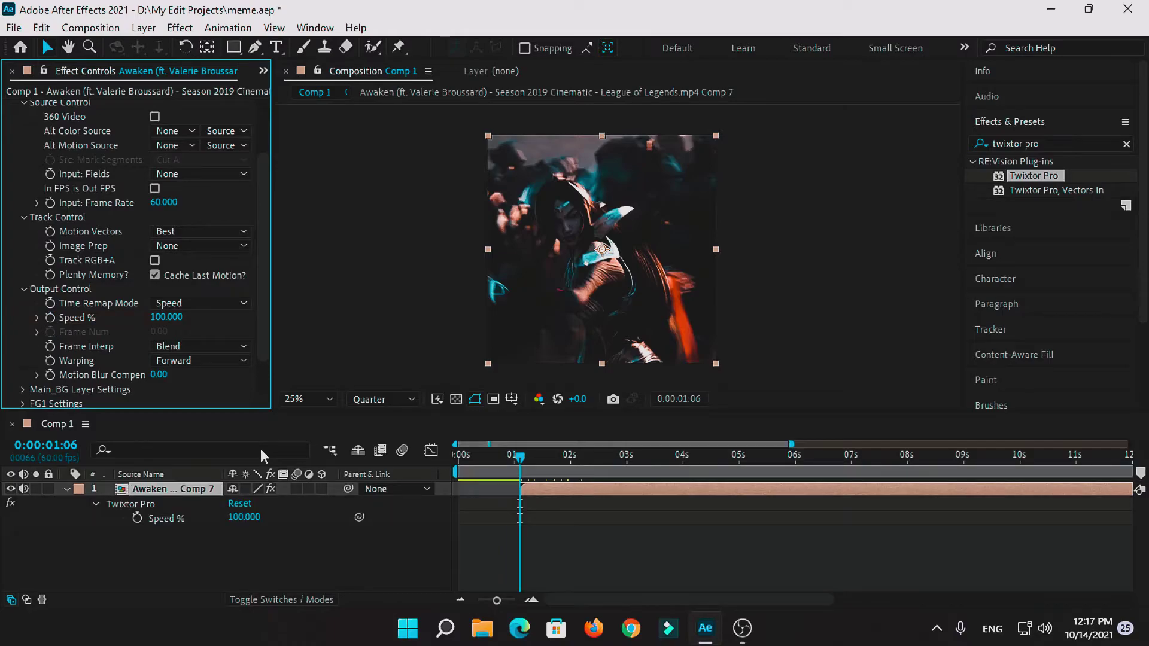
pyautogui.press('pageup')
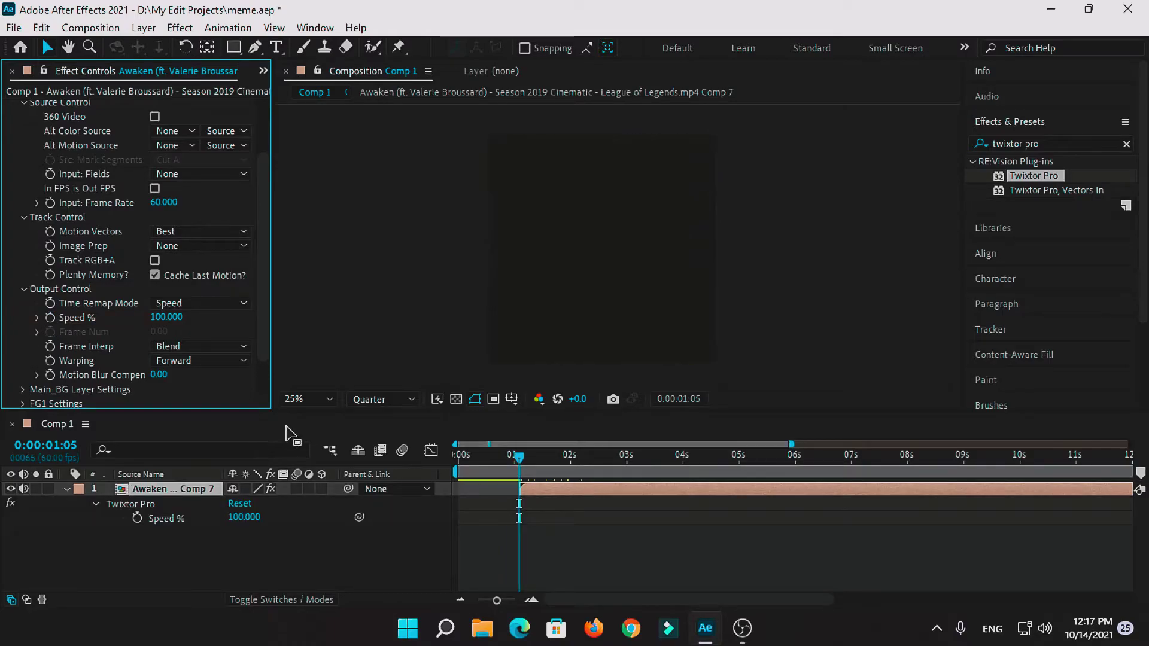
pyautogui.click(51, 321)
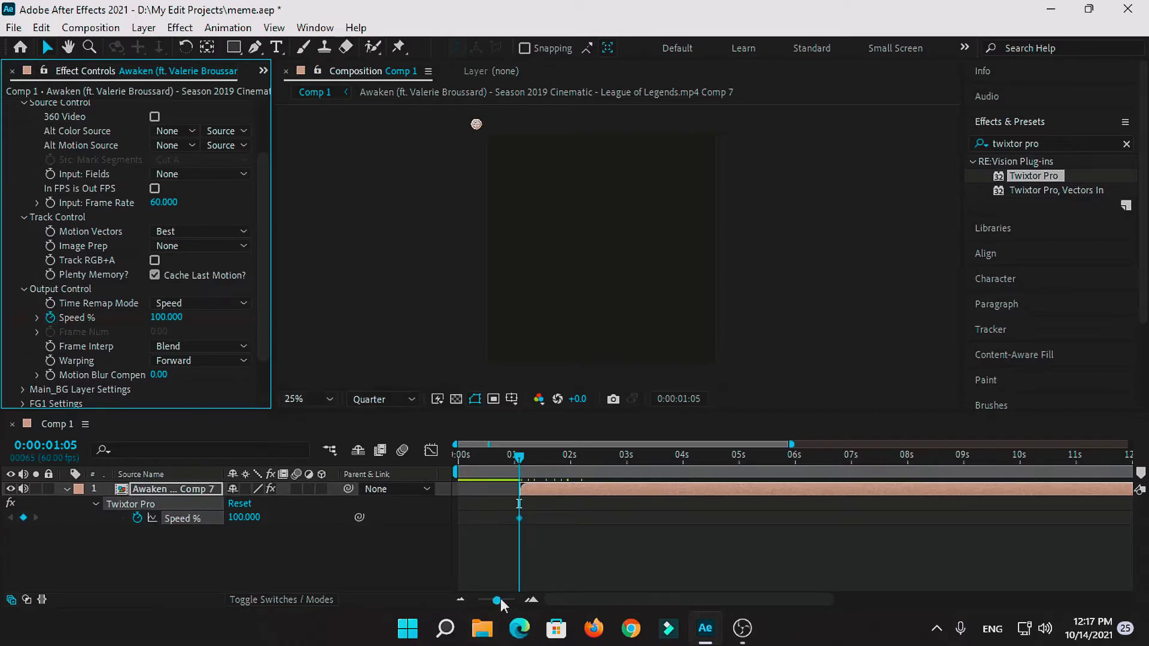
# Step: Set Twixtor Pro's Speed % to 120 at 0:00:01:06, the first frame of the Awaken layer
pyautogui.moveTo(496, 600); pyautogui.dragTo(509, 600)
pyautogui.press('pagedown')
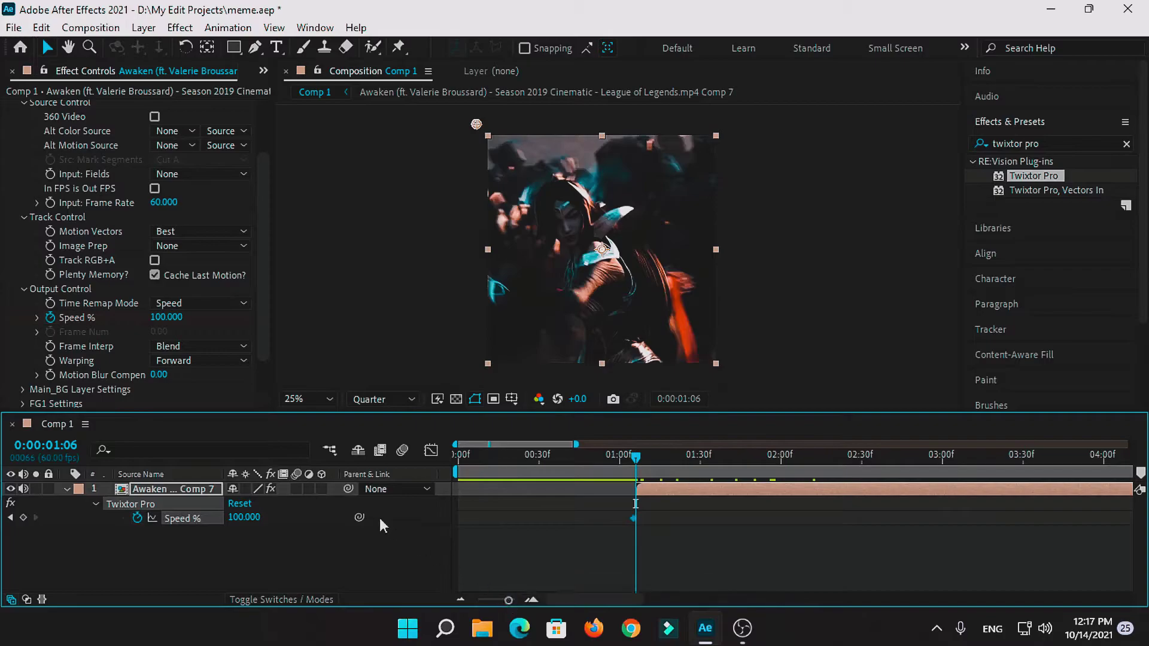
pyautogui.click(242, 518)
pyautogui.write('120')
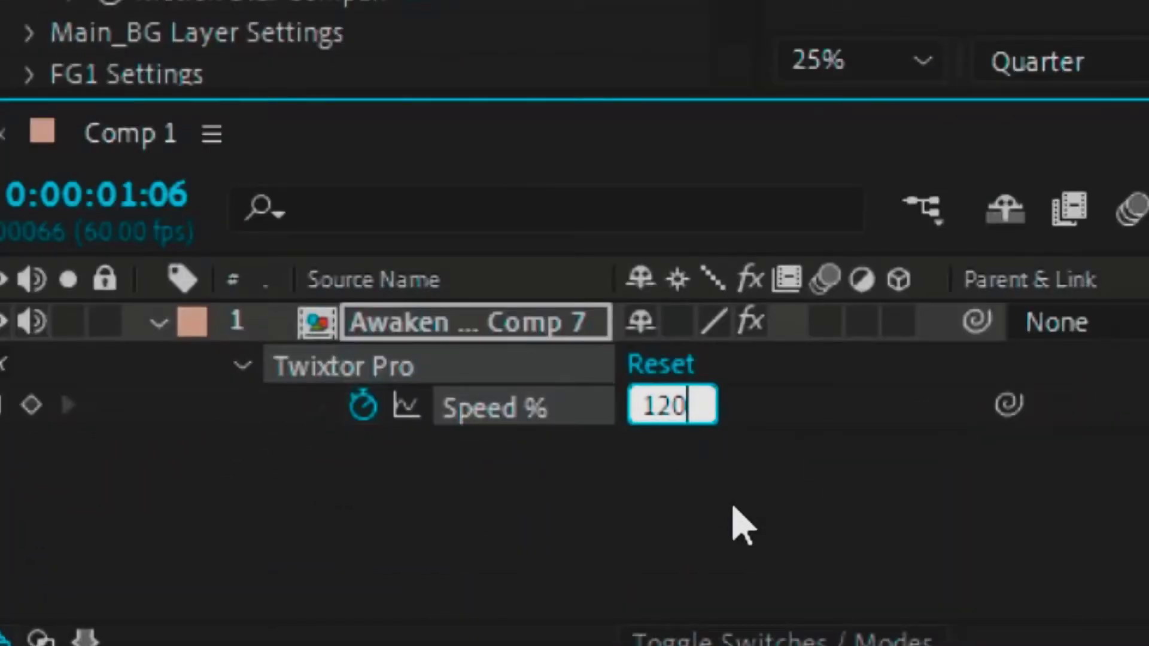
pyautogui.press('Return')
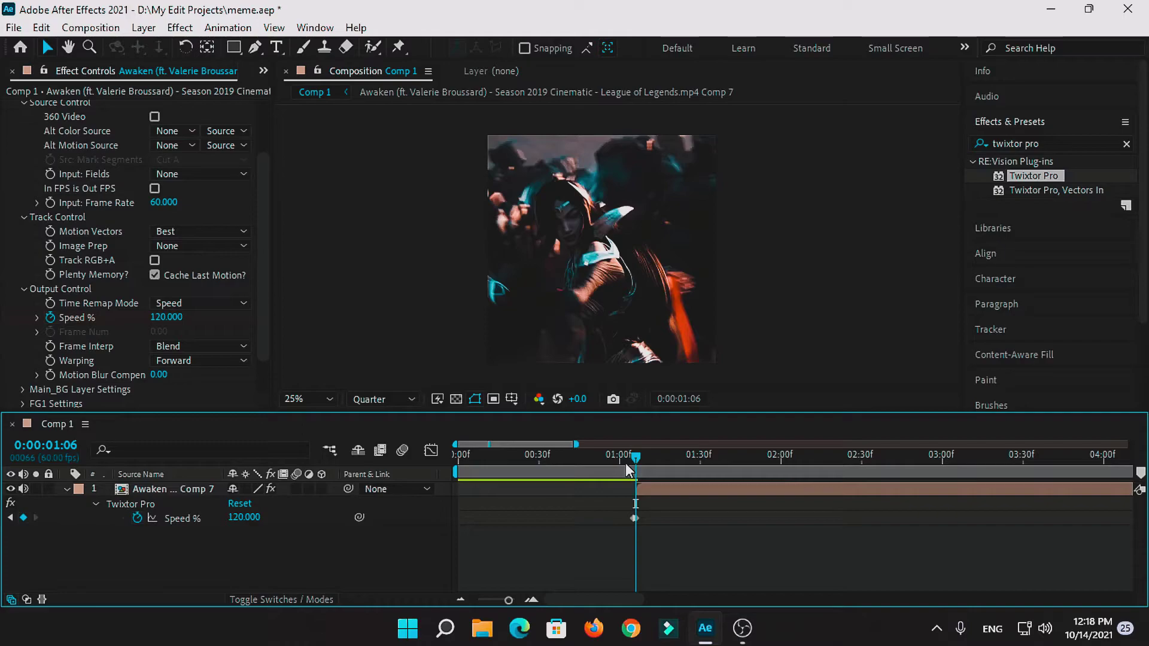
# Step: Try Speed % values of 150 and 180 on the keyframe at 0:00:01:06 and set it back to 120
pyautogui.moveTo(508, 601); pyautogui.dragTo(497, 600)
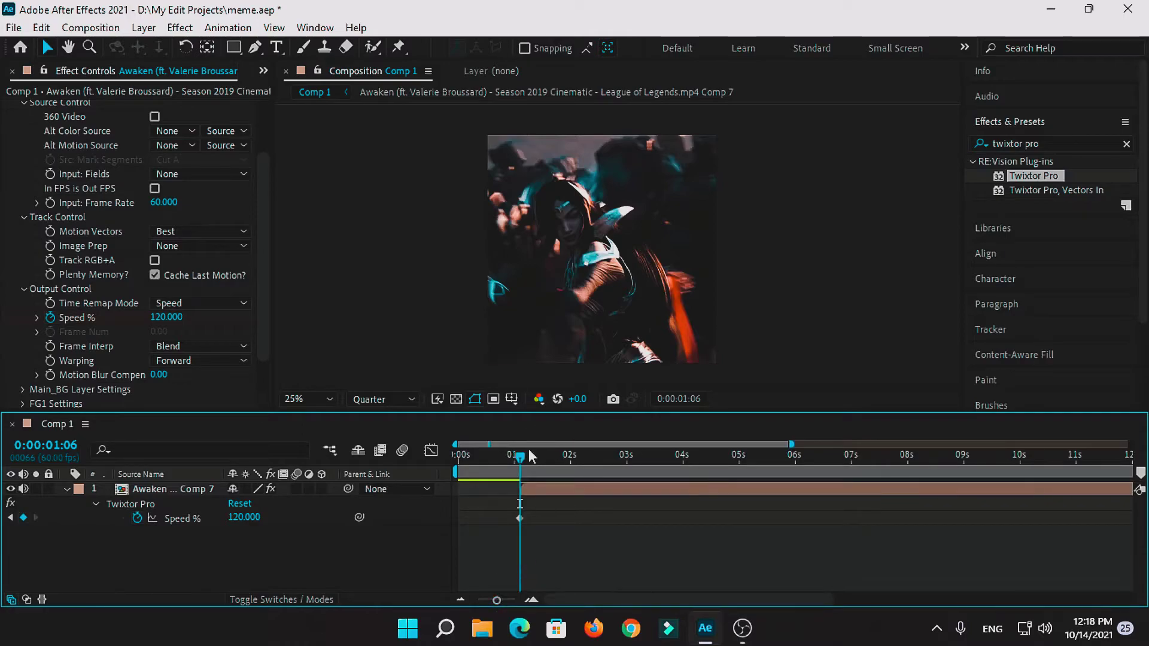
pyautogui.click(247, 519)
pyautogui.write('150')
pyautogui.click(289, 550)
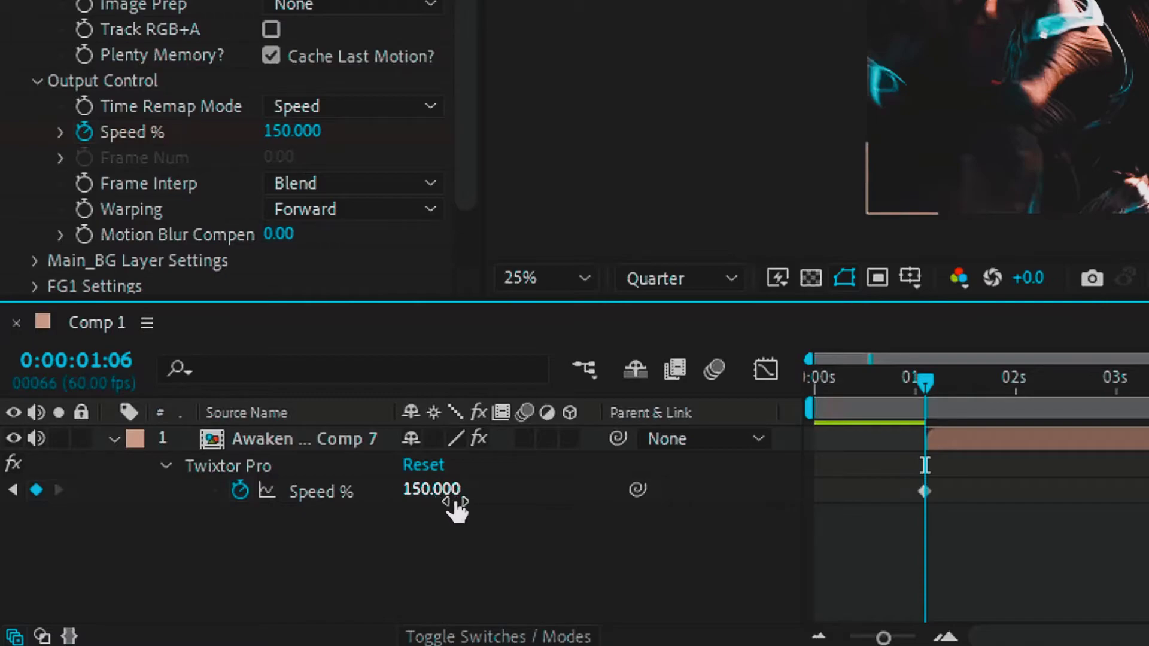
pyautogui.click(456, 509)
pyautogui.write('180')
pyautogui.press('Return')
pyautogui.click(411, 492)
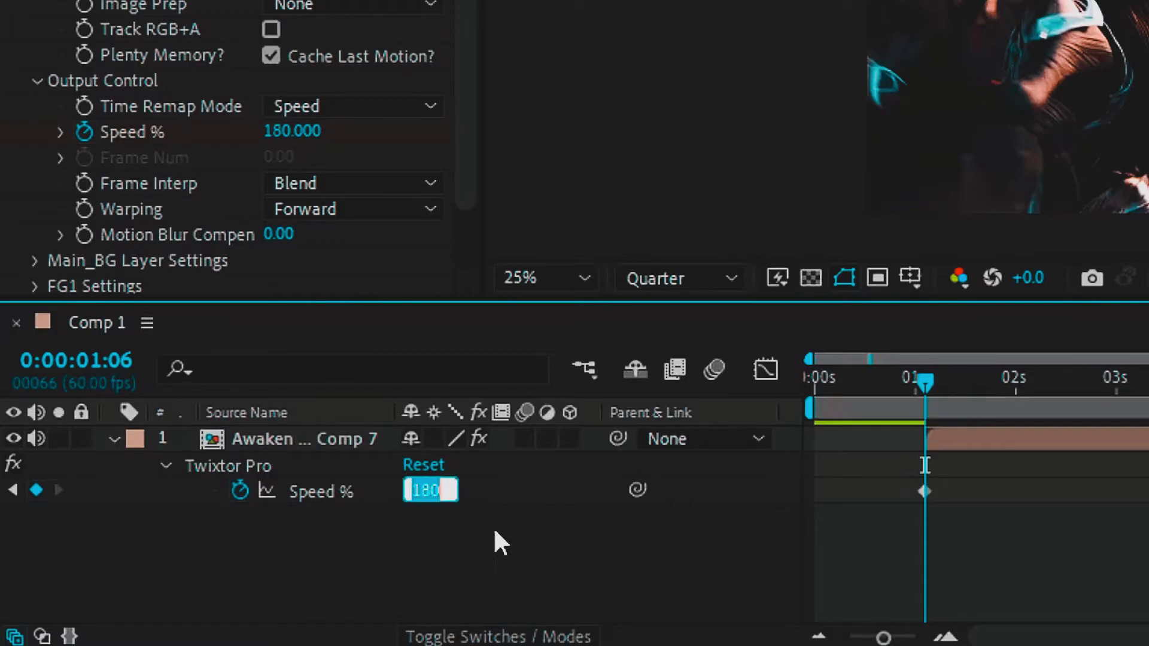
pyautogui.write('120')
pyautogui.press('Return')
# Step: Add a Speed % keyframe holding 120 at 0:00:01:14
pyautogui.click(910, 399)
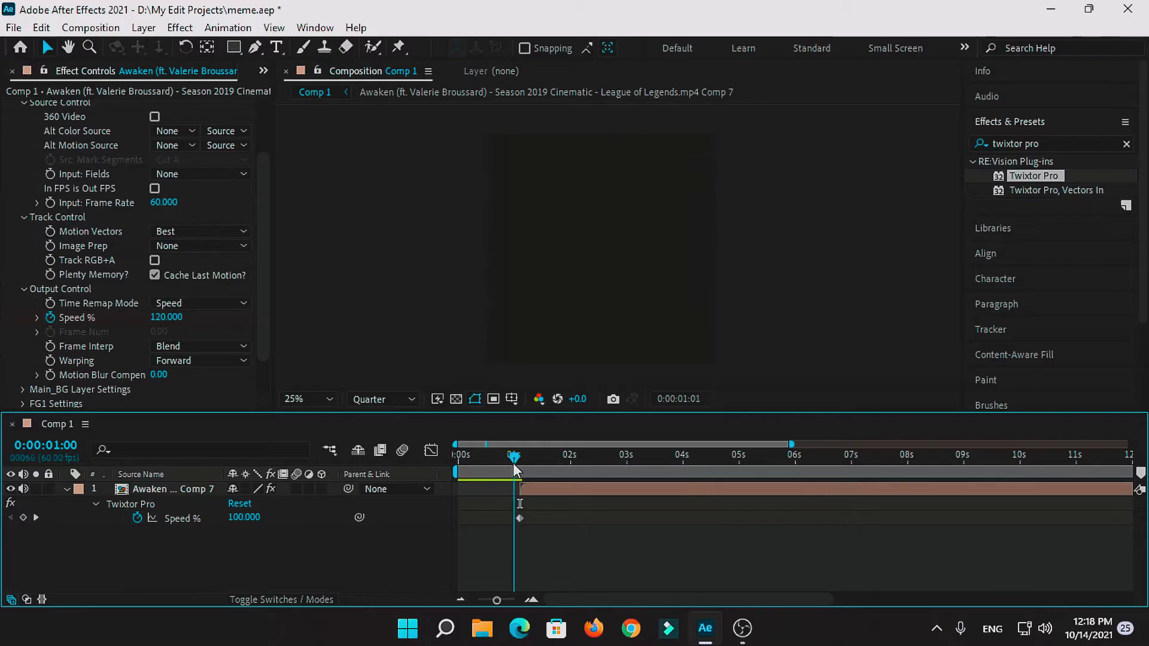
pyautogui.moveTo(515, 467); pyautogui.dragTo(529, 464)
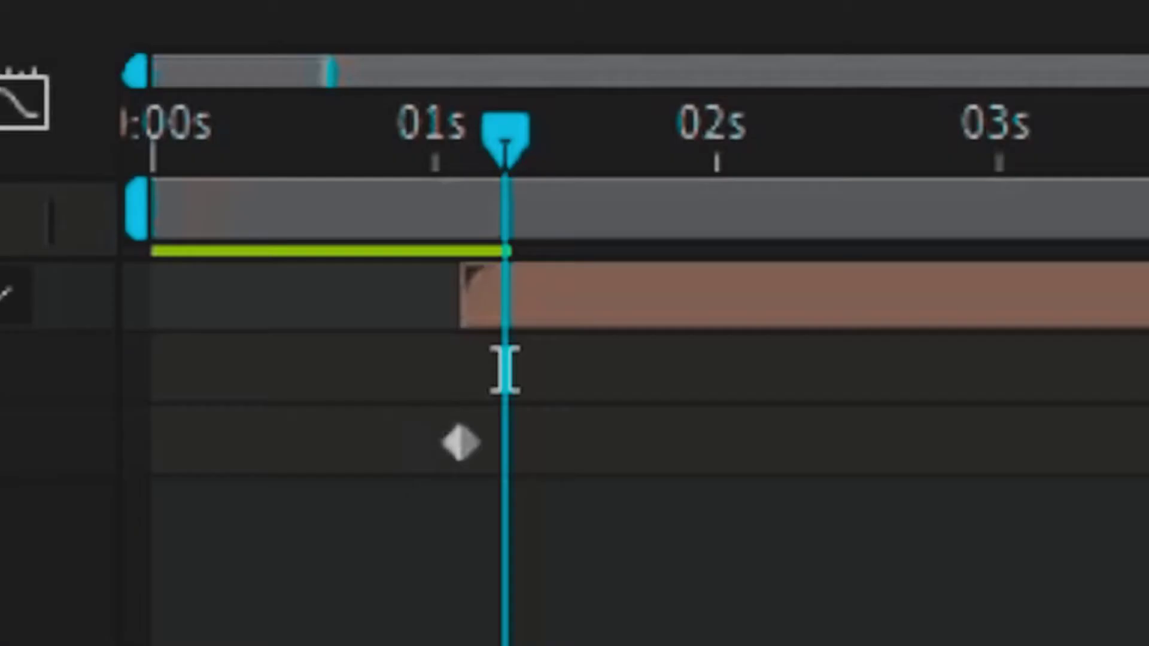
pyautogui.press('pageup')
pyautogui.click(23, 517)
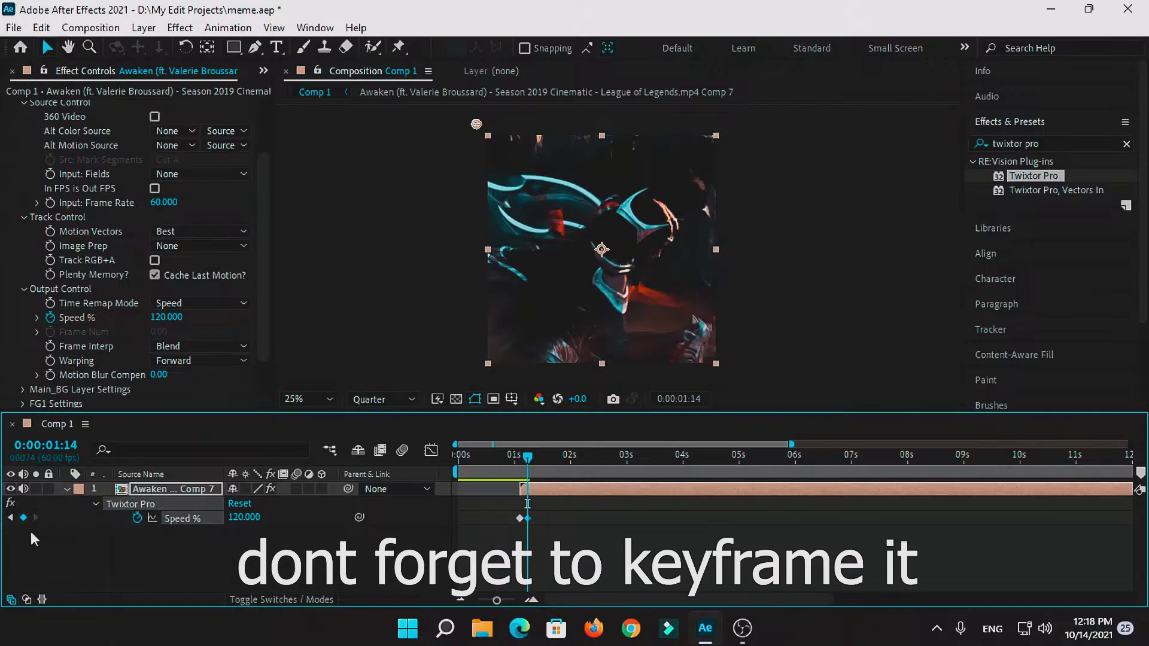
# Step: At 0:00:01:15, try a Speed % of 7, settle on 3, and preview the clip from the one-second mark
pyautogui.press('pagedown')
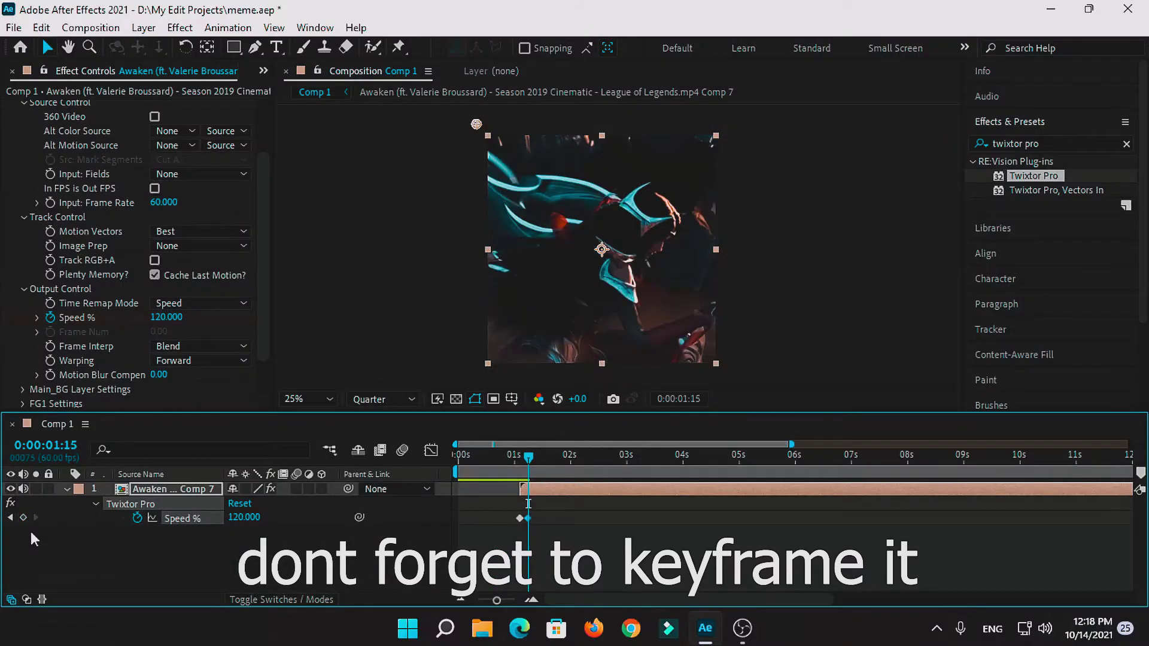
pyautogui.click(252, 518)
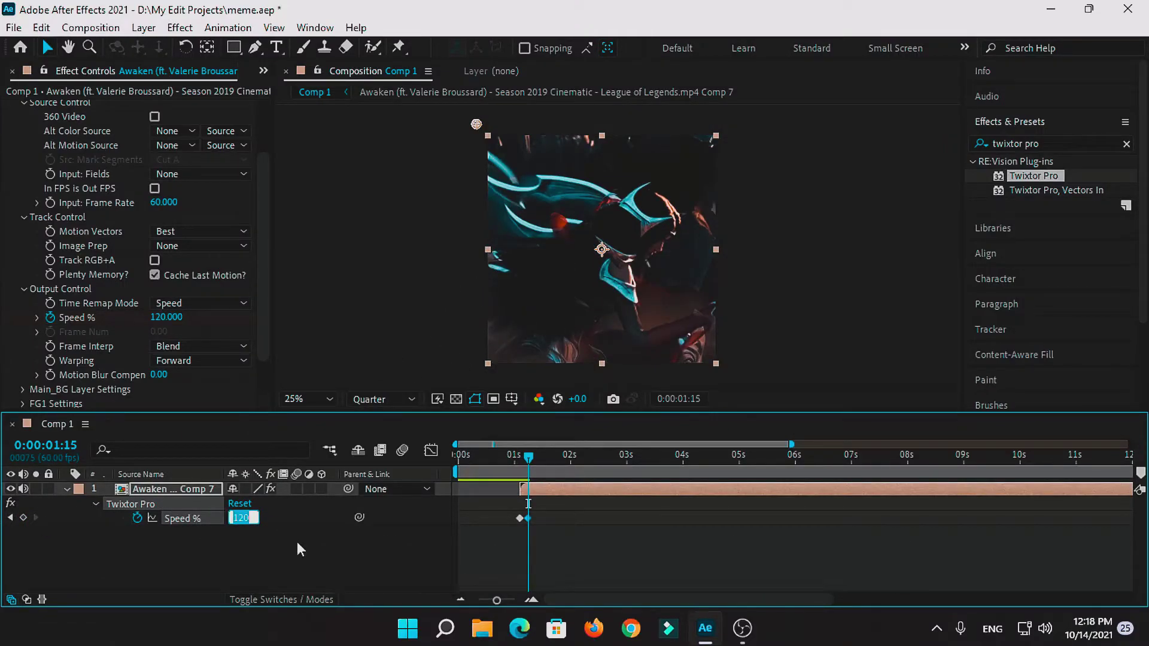
pyautogui.write('7')
pyautogui.press('Return')
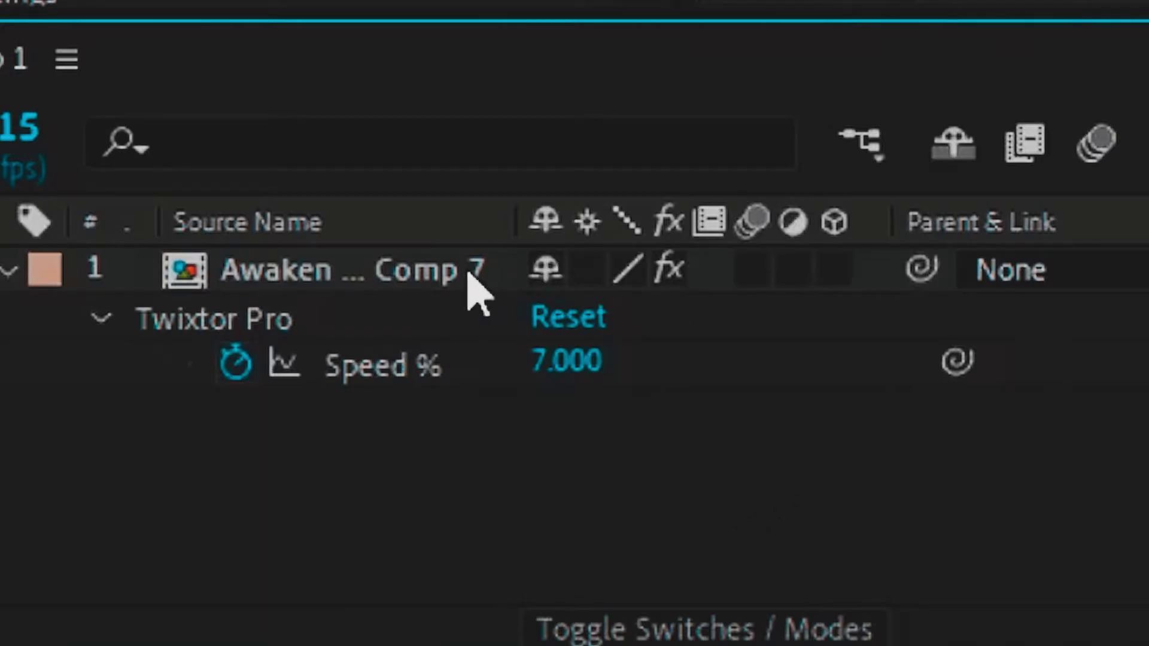
pyautogui.click(569, 362)
pyautogui.write('3')
pyautogui.press('Return')
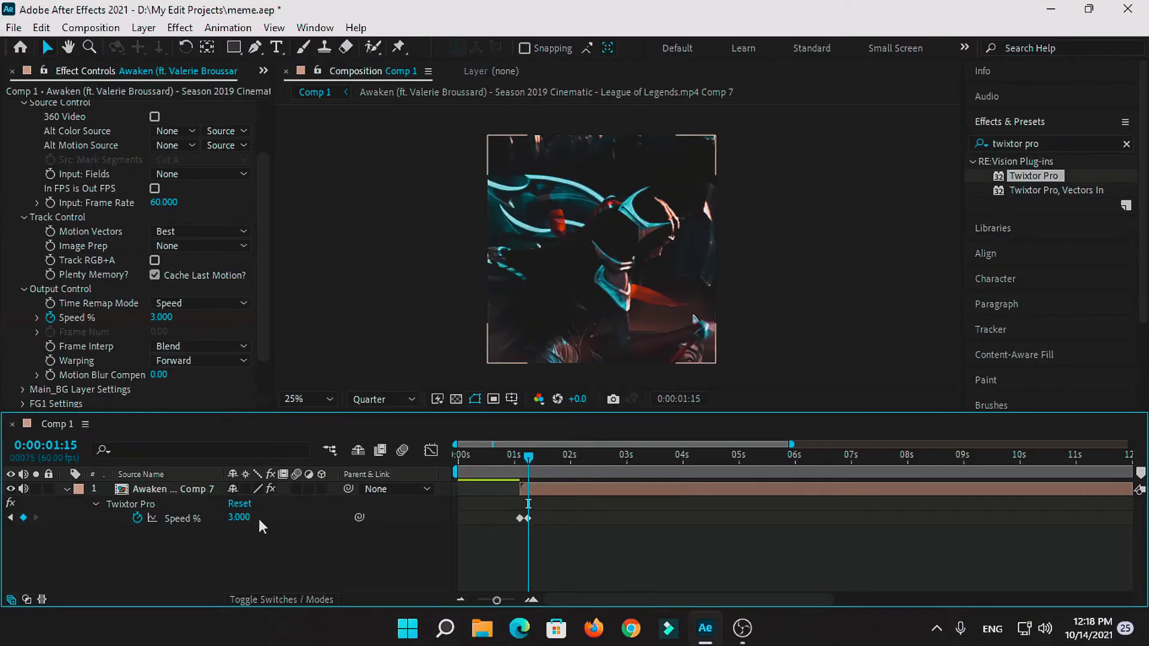
pyautogui.click(515, 457)
pyautogui.press('space')
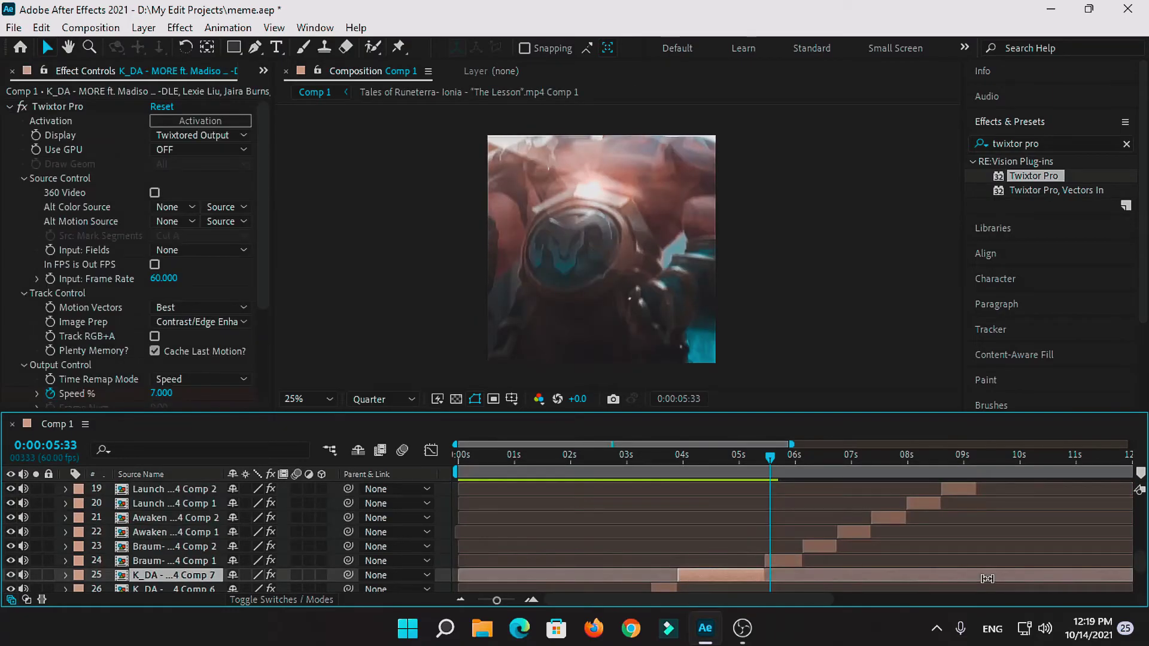
# Step: Review the sequence of Twixtor clips in Comp 1 from about 0:00:06:57 to 0:00:08:42
pyautogui.moveTo(813, 453); pyautogui.dragTo(846, 458)
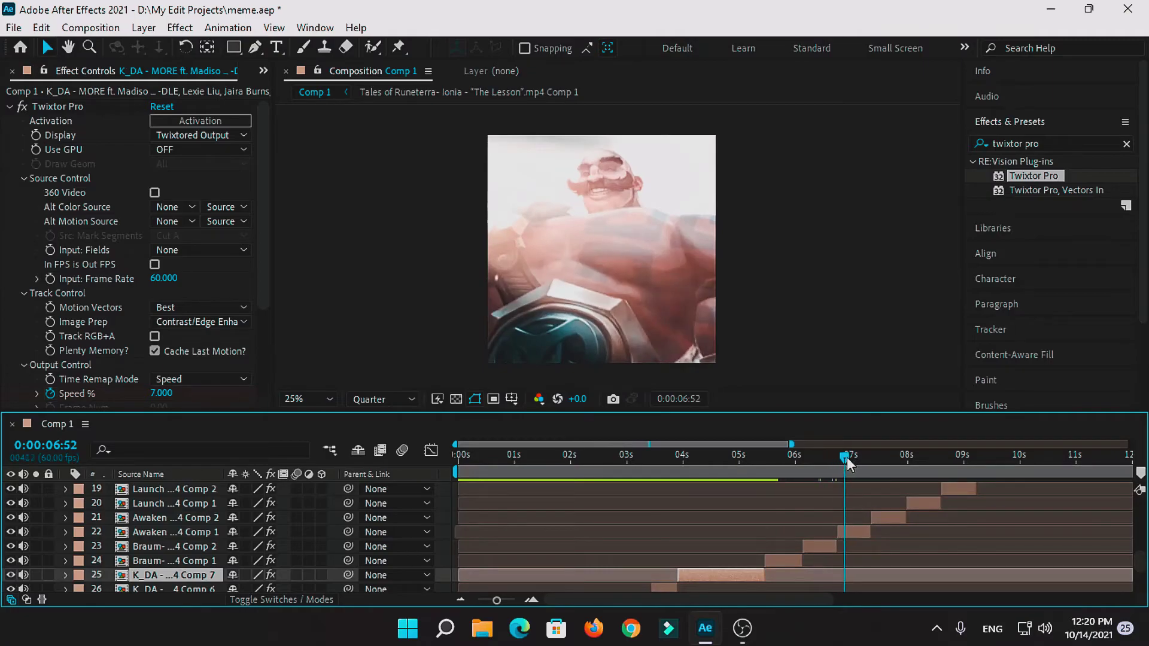
pyautogui.click(889, 461)
pyautogui.moveTo(721, 600); pyautogui.dragTo(792, 603)
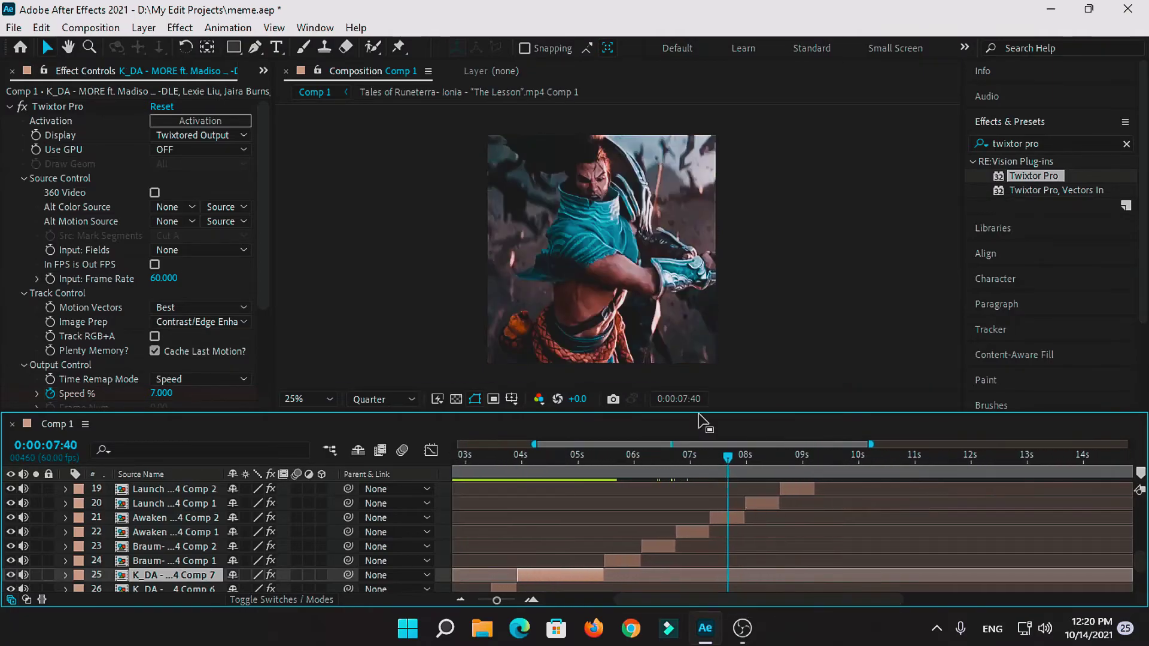
pyautogui.click(756, 456)
pyautogui.click(787, 457)
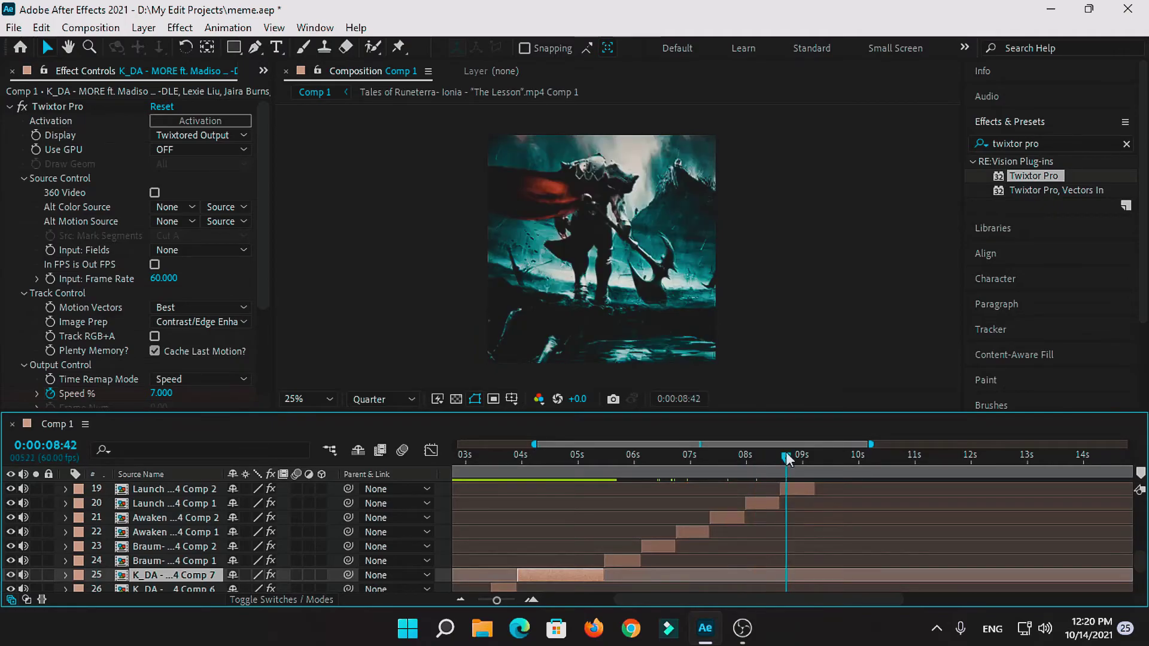